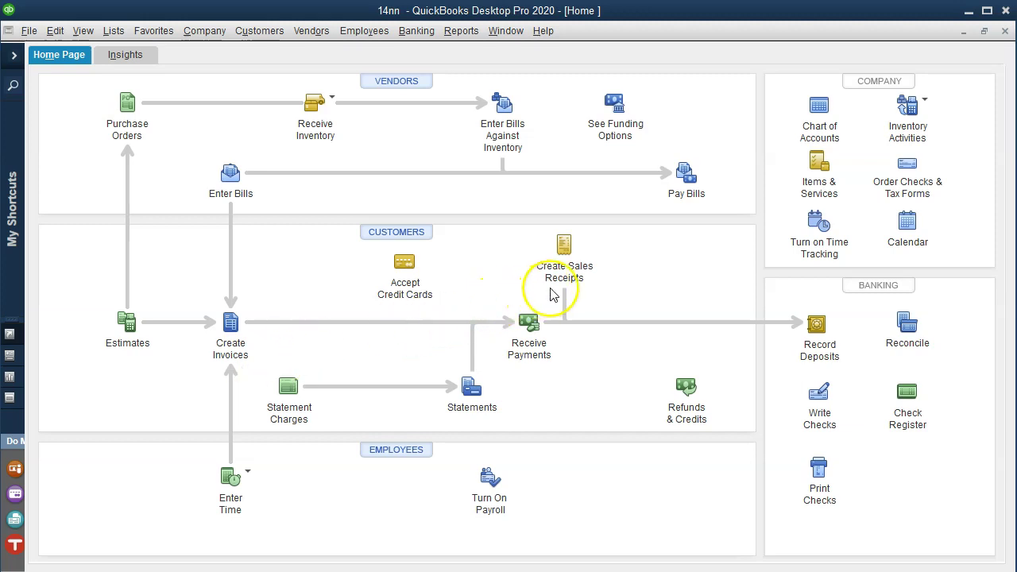
- Minimize the QuickBooks Desktop Pro 2020 window so the QuickBooks Online browser shows
{"action": "left_click", "coordinate": [968, 11]}
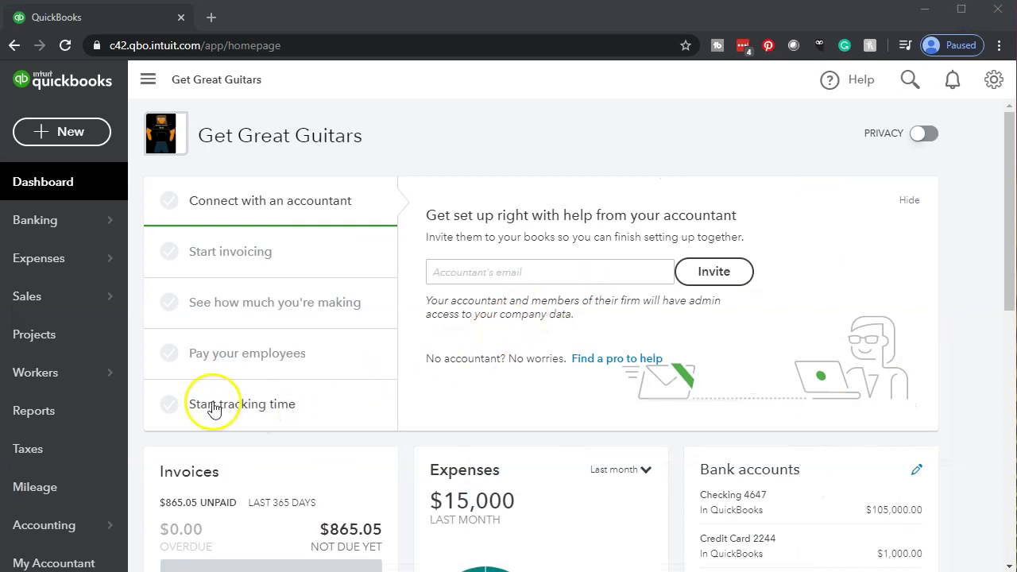
- Run the Balance Sheet report for 01/01/2020 to 12/31/2020
{"action": "left_click", "coordinate": [53, 432]}
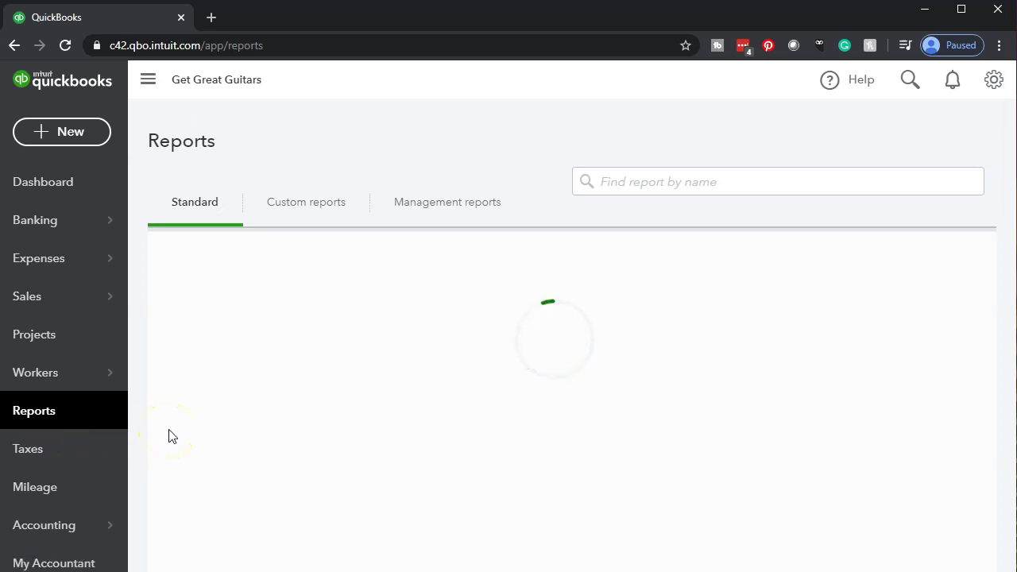
{"action": "left_click", "coordinate": [248, 474]}
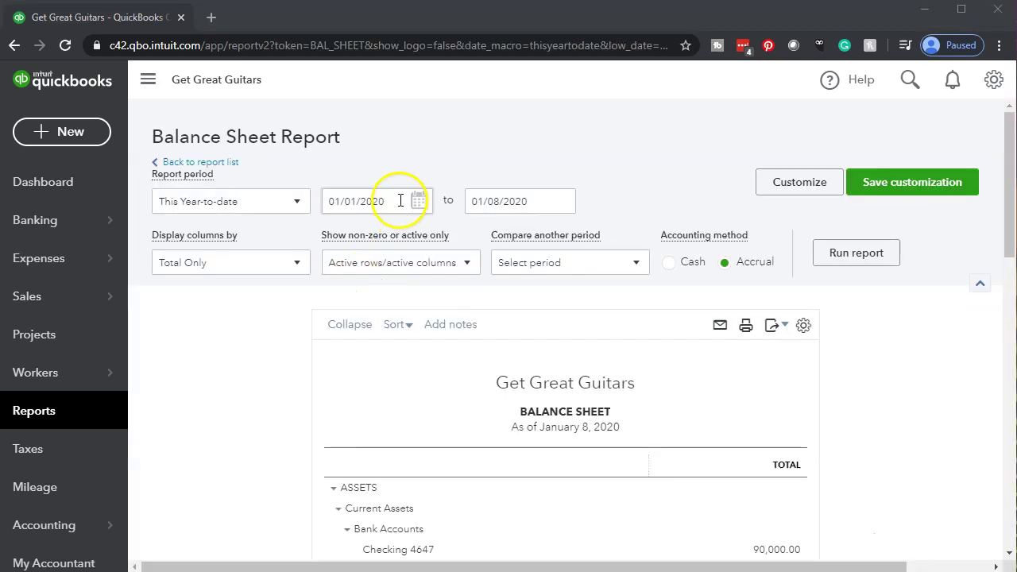
{"action": "left_click", "coordinate": [400, 200]}
{"action": "type", "text": "01/01/2020"}
{"action": "key", "text": "Tab"}
{"action": "type", "text": "12/31/2020"}
{"action": "key", "text": "Tab"}
{"action": "left_click", "coordinate": [847, 248]}
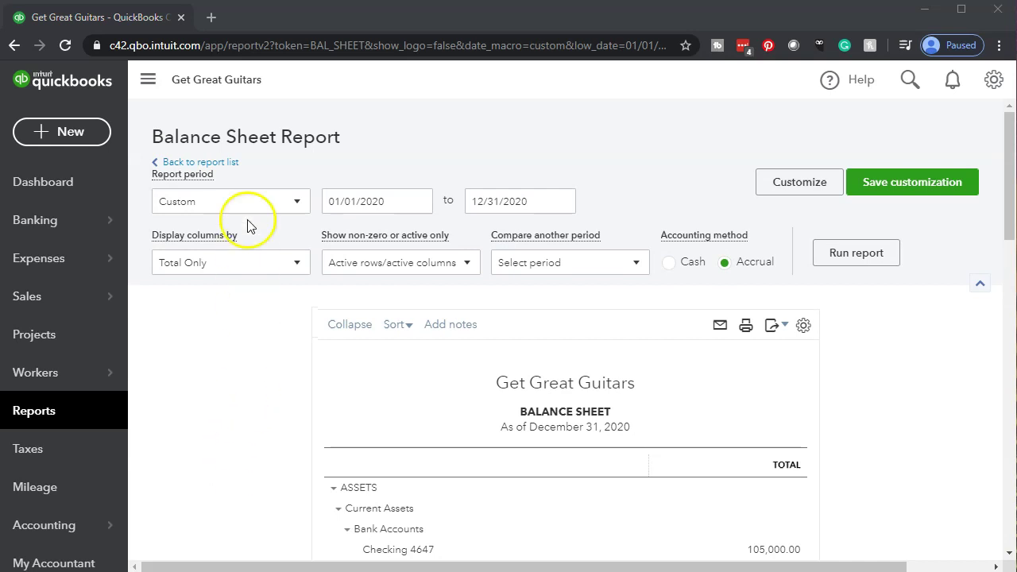
{"action": "right_click", "coordinate": [118, 17]}
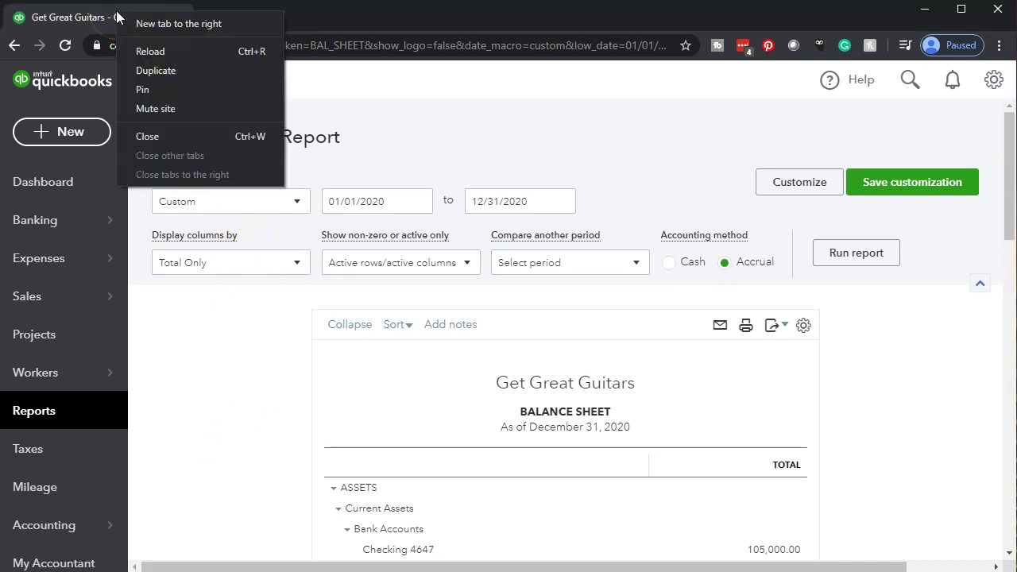
- Duplicate the Balance Sheet tab and open Profit and Loss in the original tab
{"action": "left_click", "coordinate": [165, 71]}
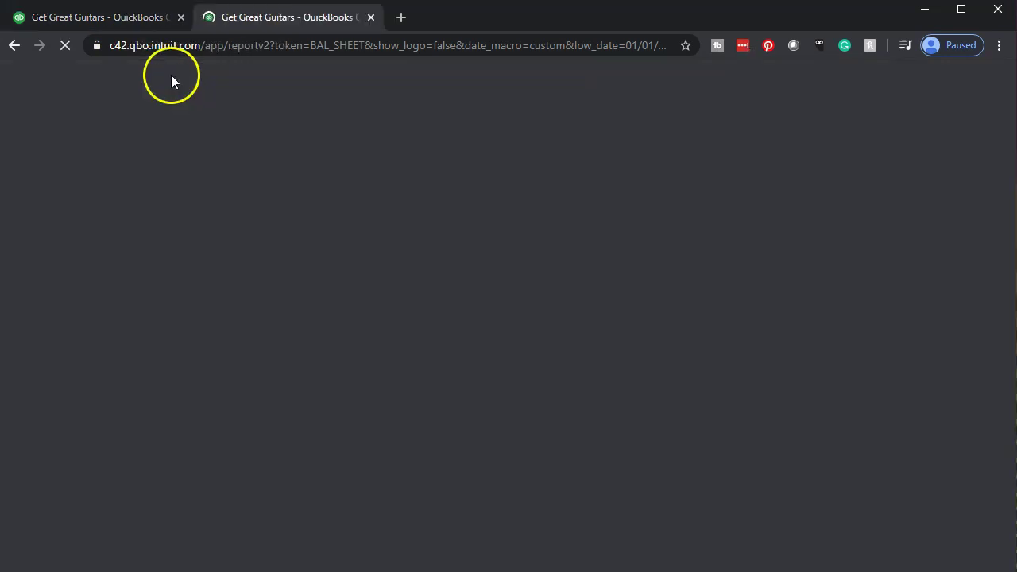
{"action": "left_click", "coordinate": [90, 17]}
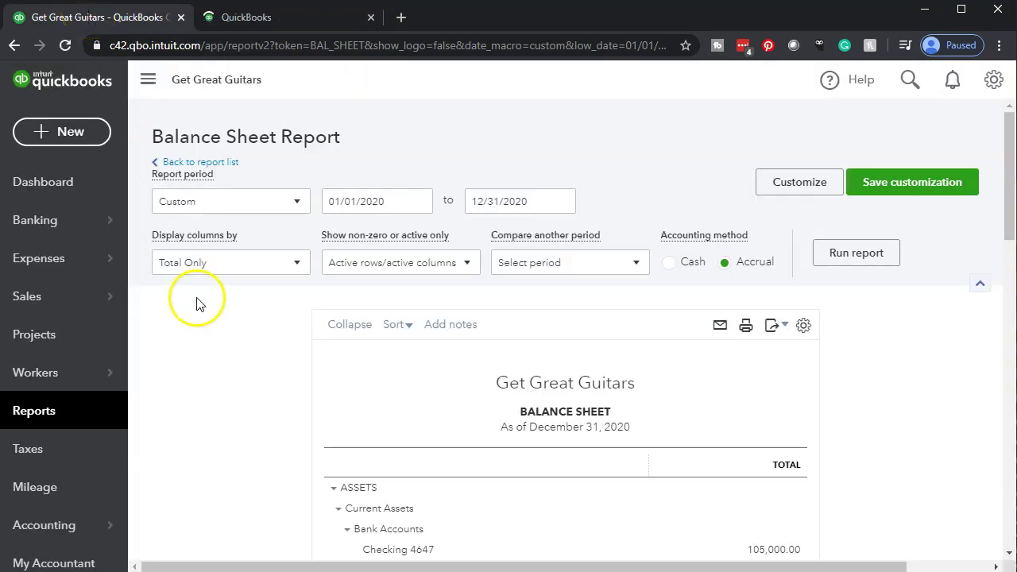
{"action": "left_click", "coordinate": [41, 414]}
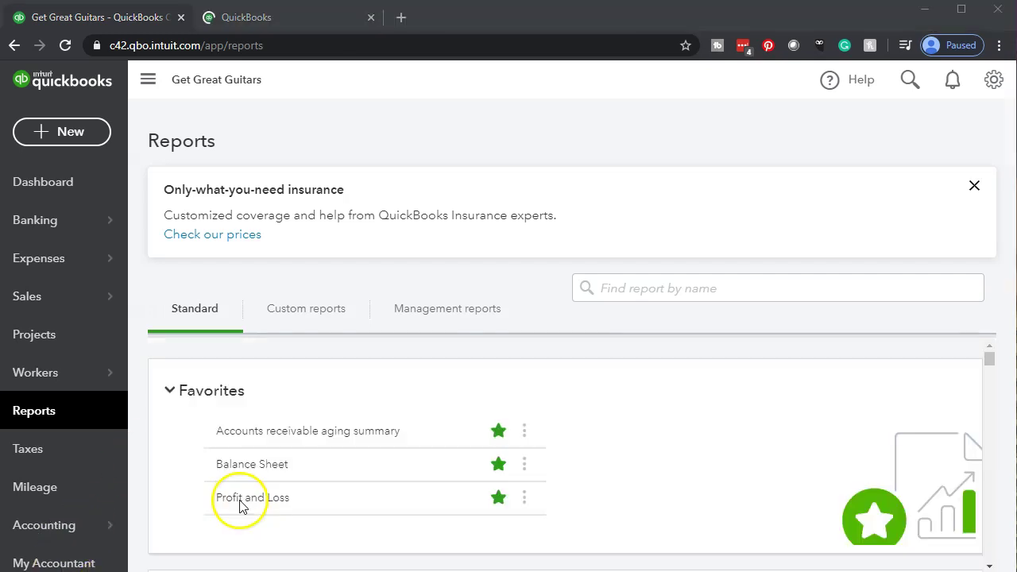
{"action": "left_click", "coordinate": [241, 502]}
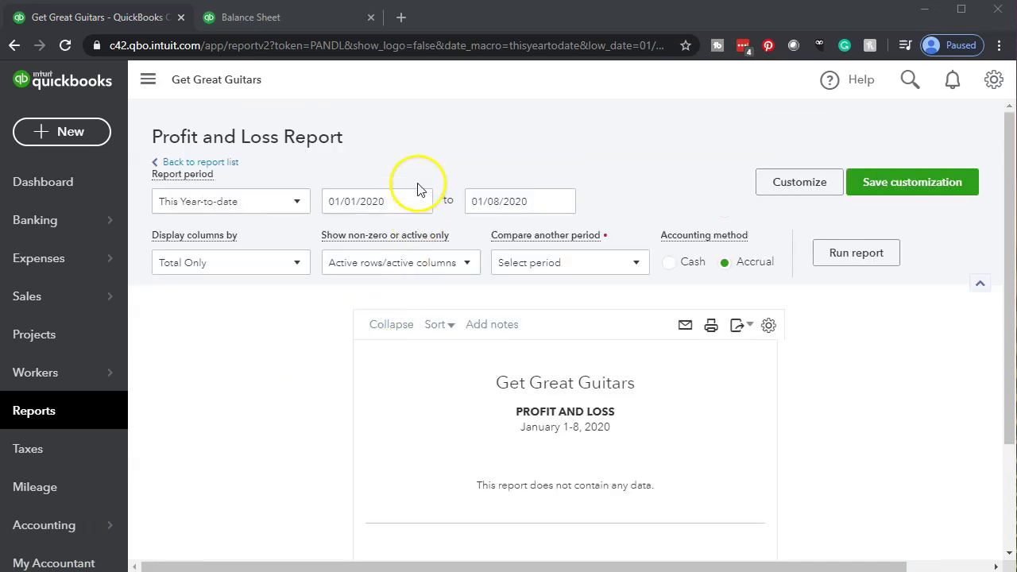
- Run Profit and Loss for 01/01/2020 to 12/31/2020, showing net income of $238.00
{"action": "left_click", "coordinate": [404, 197]}
{"action": "type", "text": "01"}
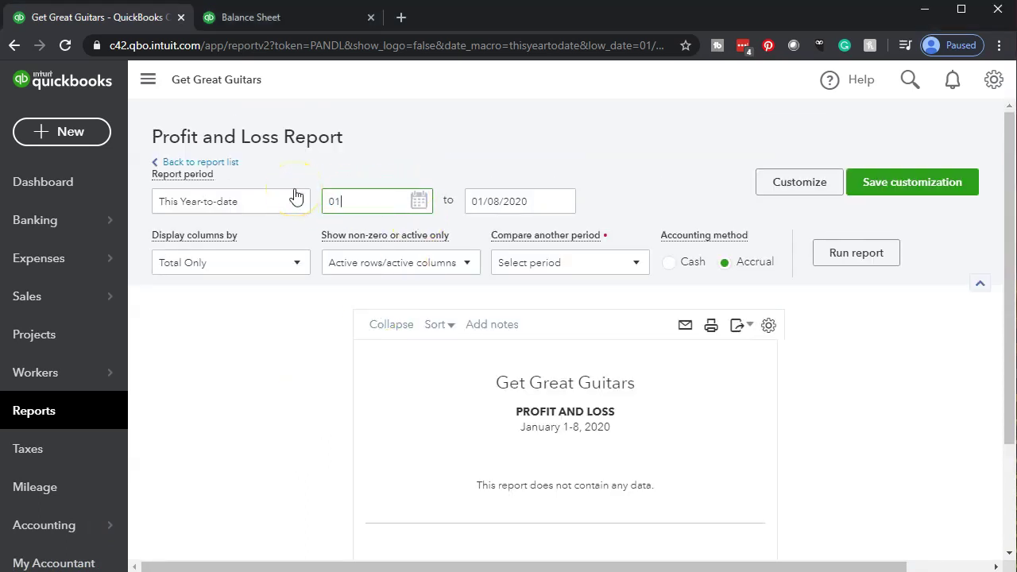
{"action": "type", "text": "/01/2020"}
{"action": "key", "text": "Tab"}
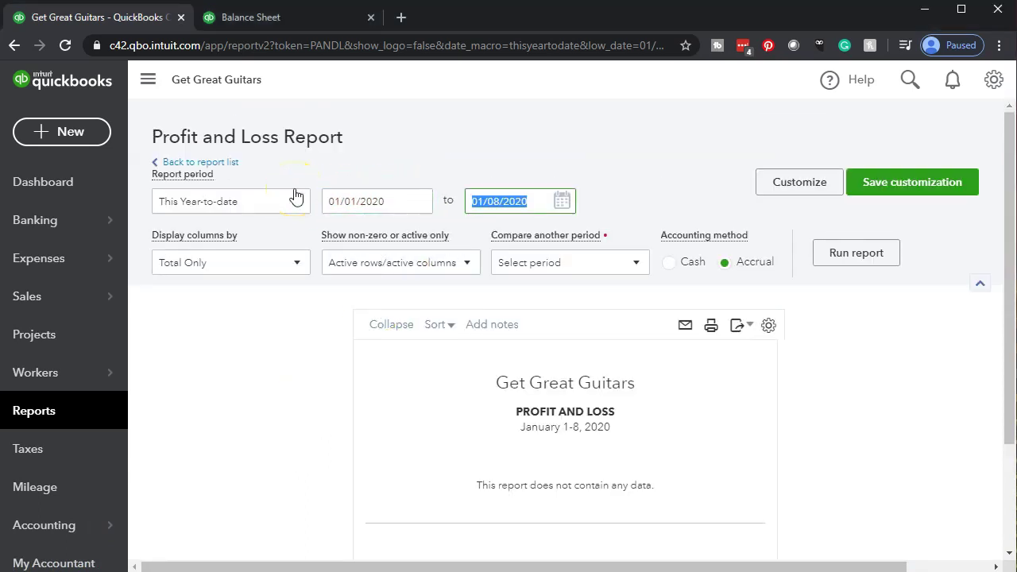
{"action": "type", "text": "12/31/2020"}
{"action": "key", "text": "Tab"}
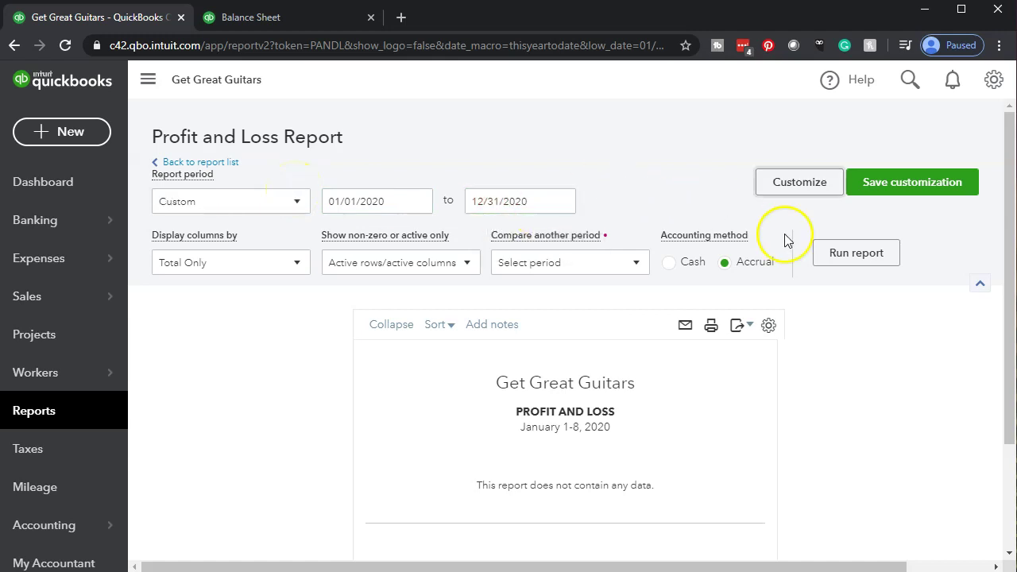
{"action": "left_click", "coordinate": [825, 255]}
{"action": "scroll", "coordinate": [821, 273], "scroll_direction": "down", "scroll_amount": 3}
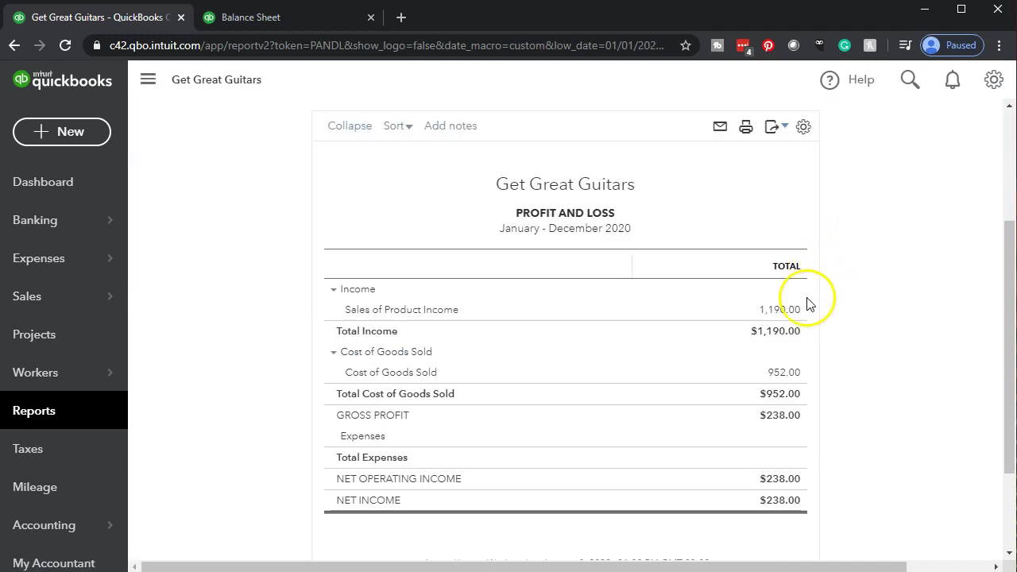
{"action": "right_click", "coordinate": [139, 22]}
- Duplicate the Profit and Loss tab and open Trial Balance in the first tab via a 'tri' search
{"action": "left_click", "coordinate": [166, 82]}
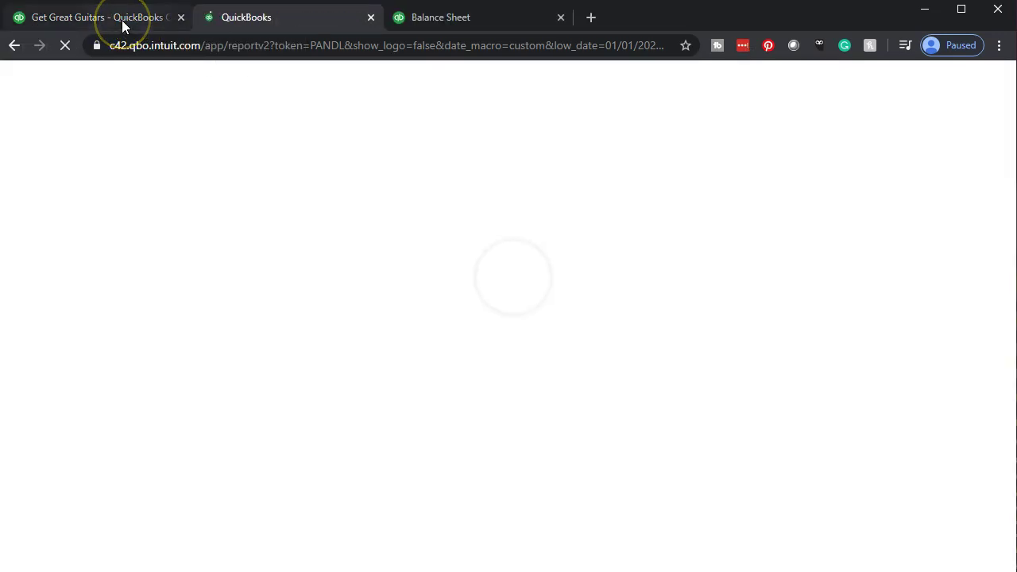
{"action": "left_click", "coordinate": [124, 23]}
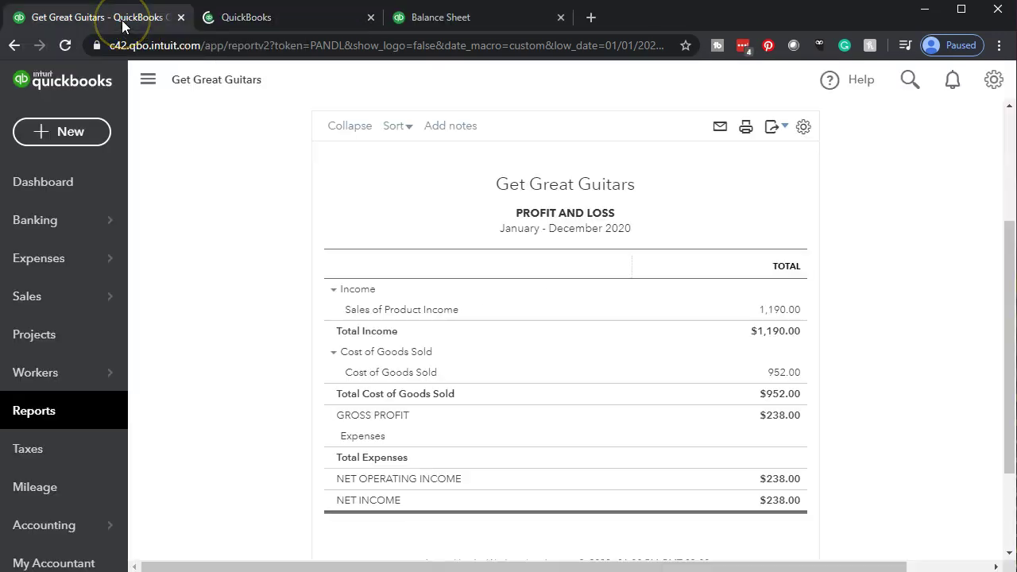
{"action": "left_click", "coordinate": [28, 410]}
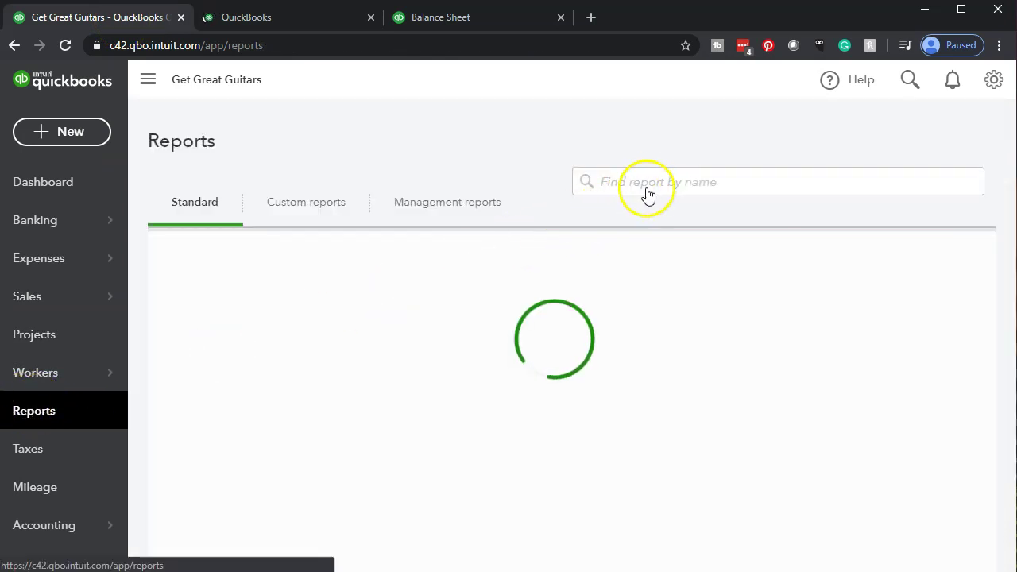
{"action": "left_click", "coordinate": [656, 290]}
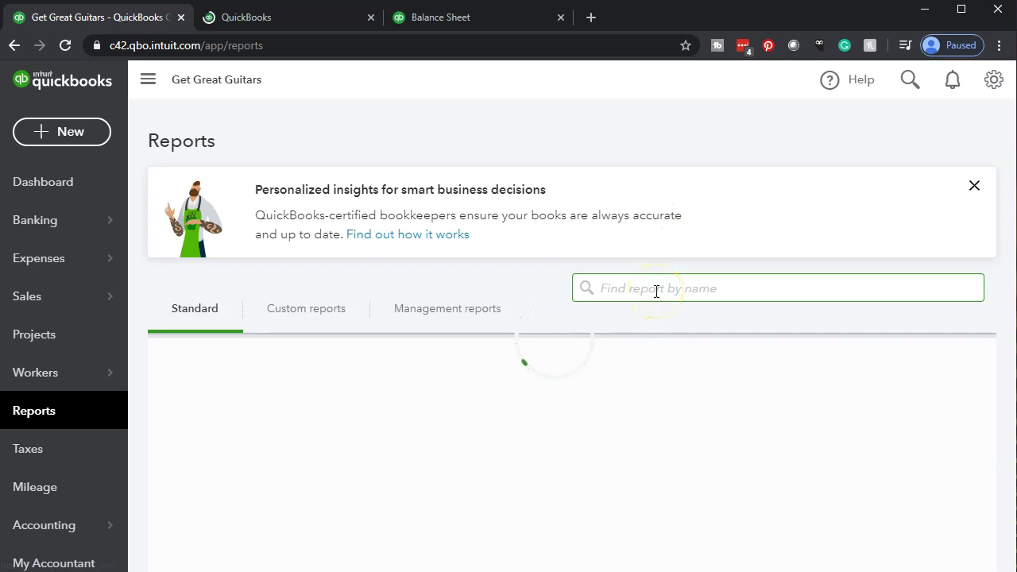
{"action": "left_click", "coordinate": [633, 292]}
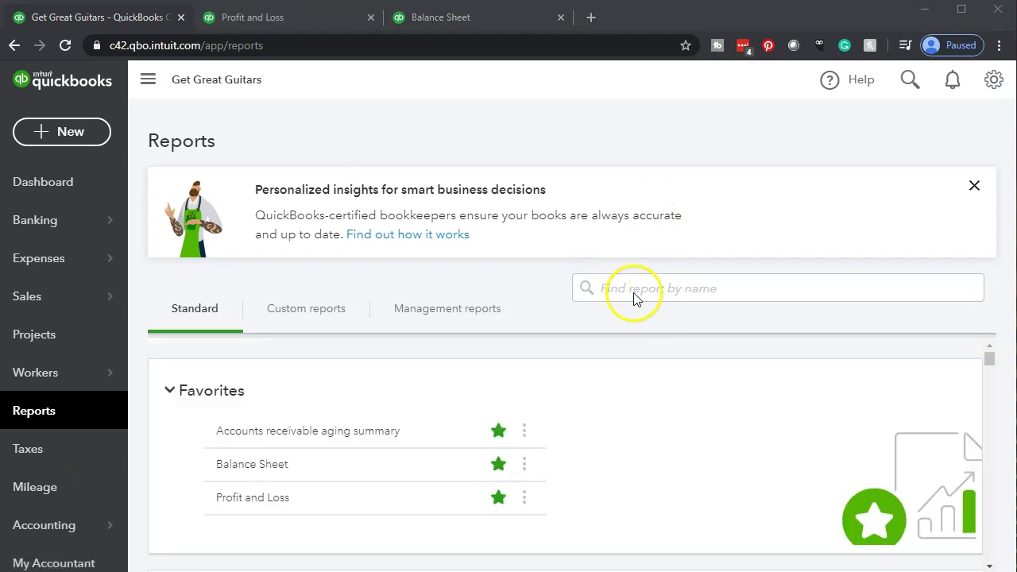
{"action": "type", "text": "tr"}
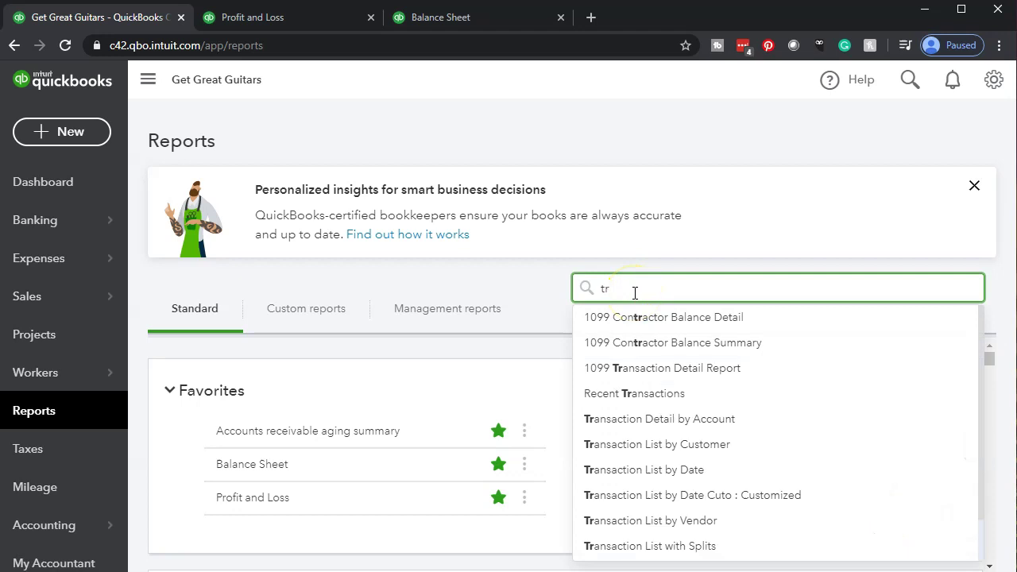
{"action": "type", "text": "i"}
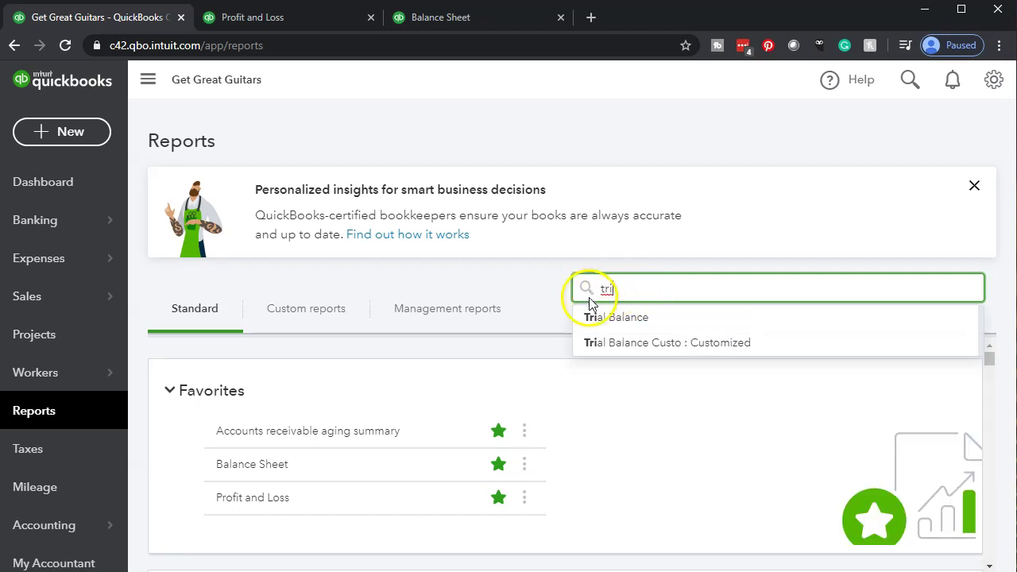
{"action": "left_click", "coordinate": [603, 330]}
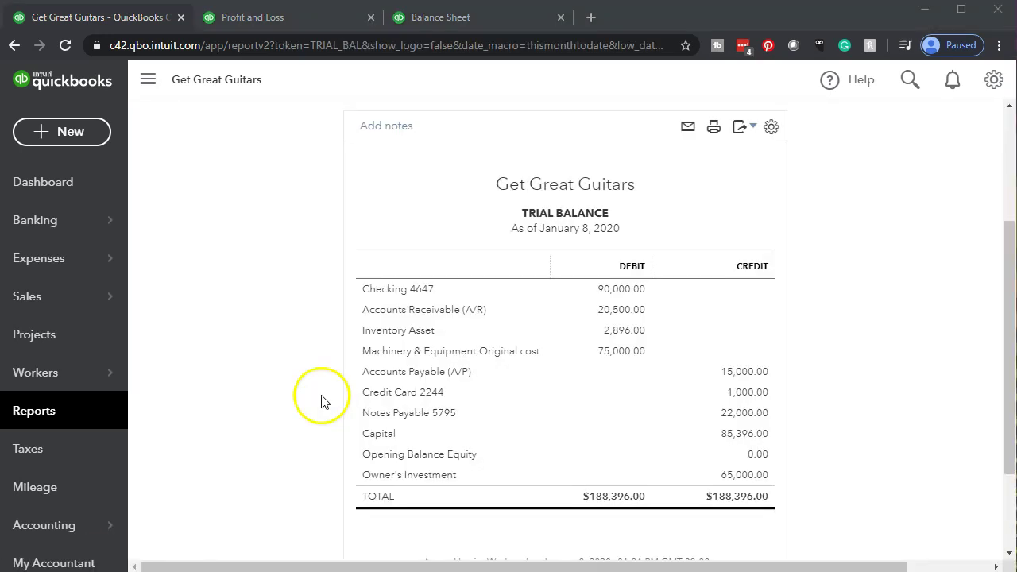
- Run the Trial Balance for 01/01/2020 to 12/31/2020
{"action": "left_click", "coordinate": [388, 198]}
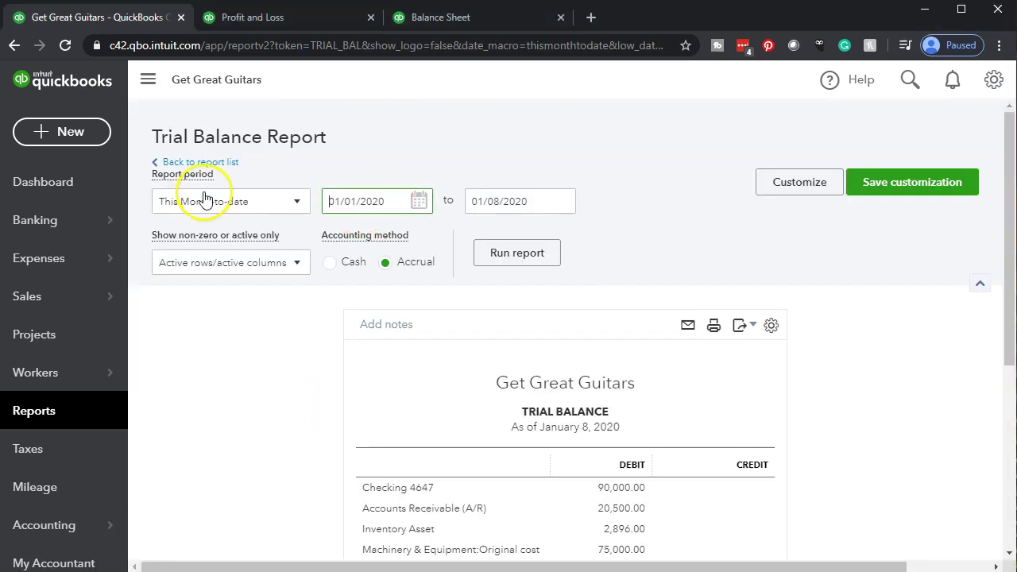
{"action": "left_click_drag", "start_coordinate": [394, 203], "coordinate": [319, 201]}
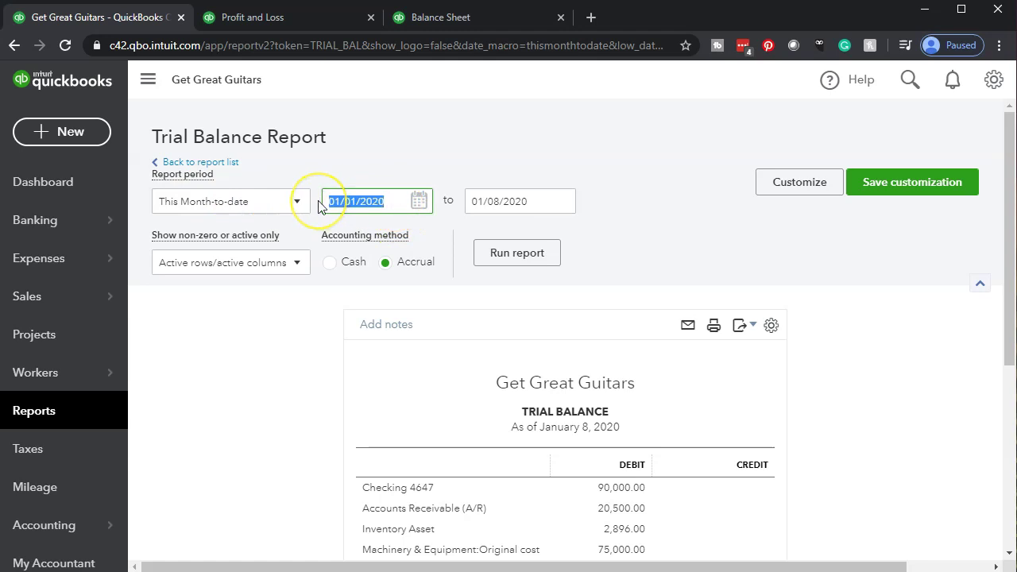
{"action": "type", "text": "01/01/2020"}
{"action": "key", "text": "Tab"}
{"action": "type", "text": "12/31/2020"}
{"action": "key", "text": "Tab"}
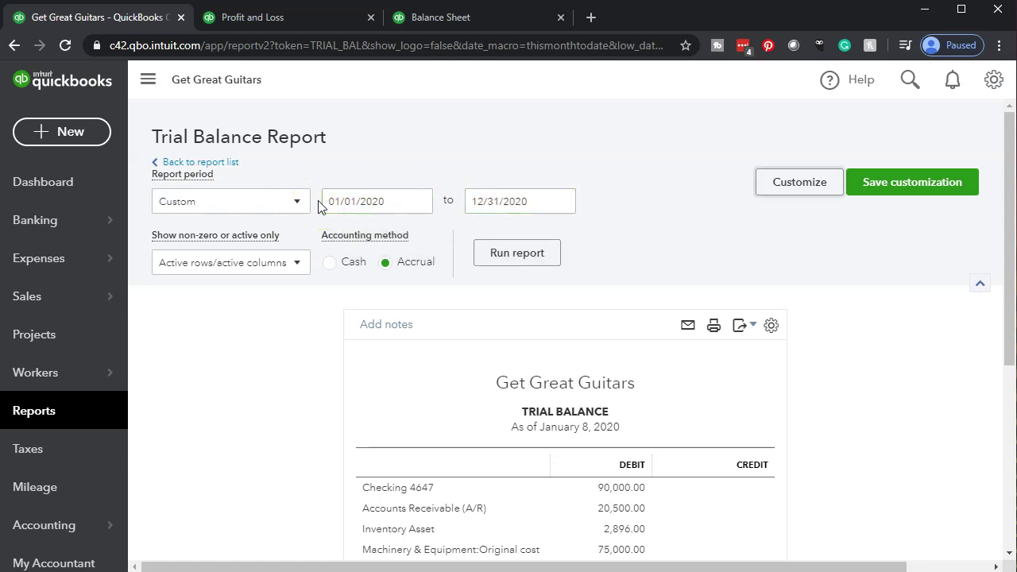
{"action": "left_click", "coordinate": [496, 251]}
{"action": "scroll", "coordinate": [489, 251], "scroll_direction": "down", "scroll_amount": 3}
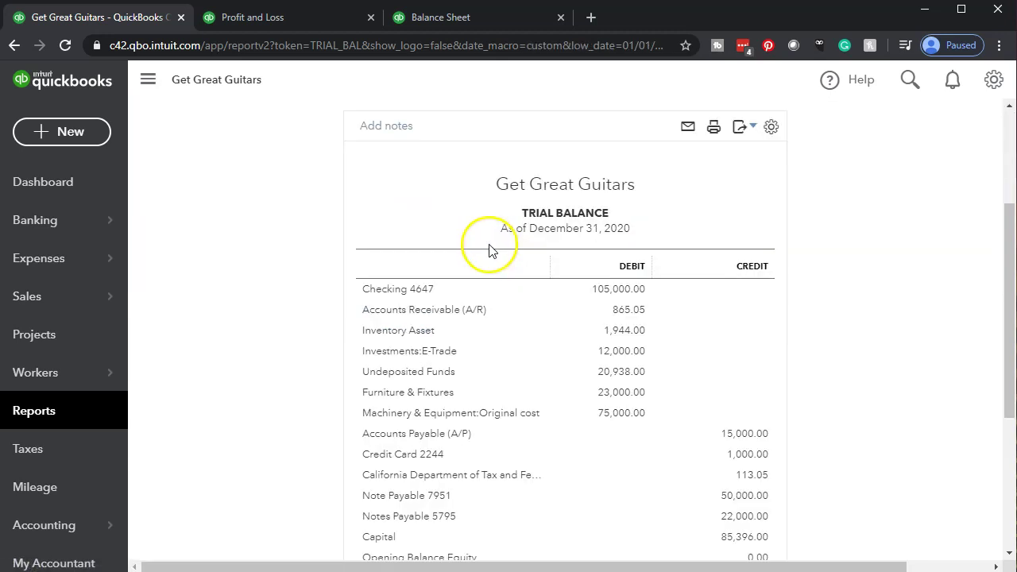
{"action": "right_click", "coordinate": [145, 18]}
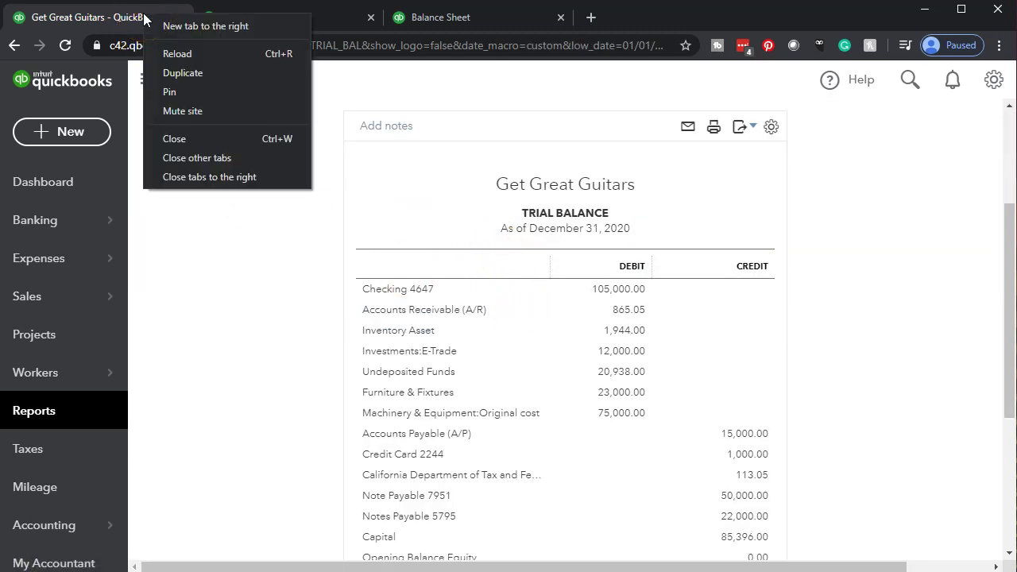
- Duplicate the Trial Balance tab and collapse the navigation on the Balance Sheet tab
{"action": "left_click", "coordinate": [177, 73]}
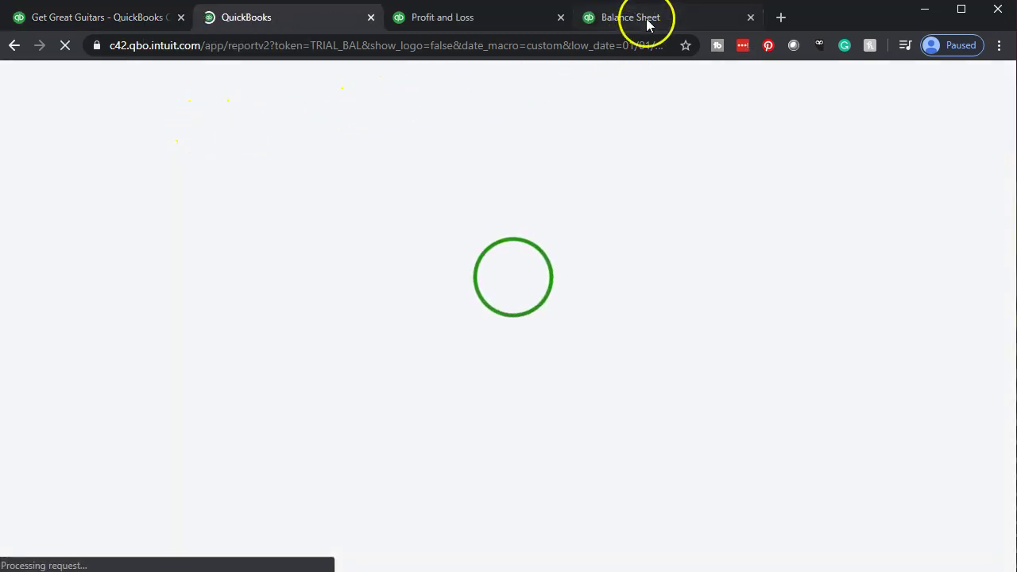
{"action": "left_click", "coordinate": [646, 19]}
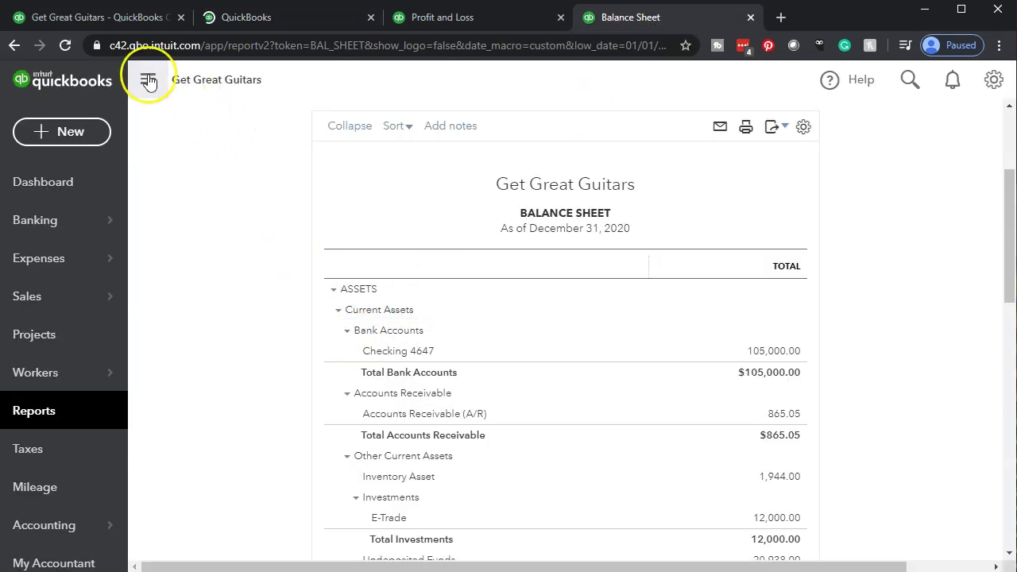
{"action": "left_click", "coordinate": [149, 81]}
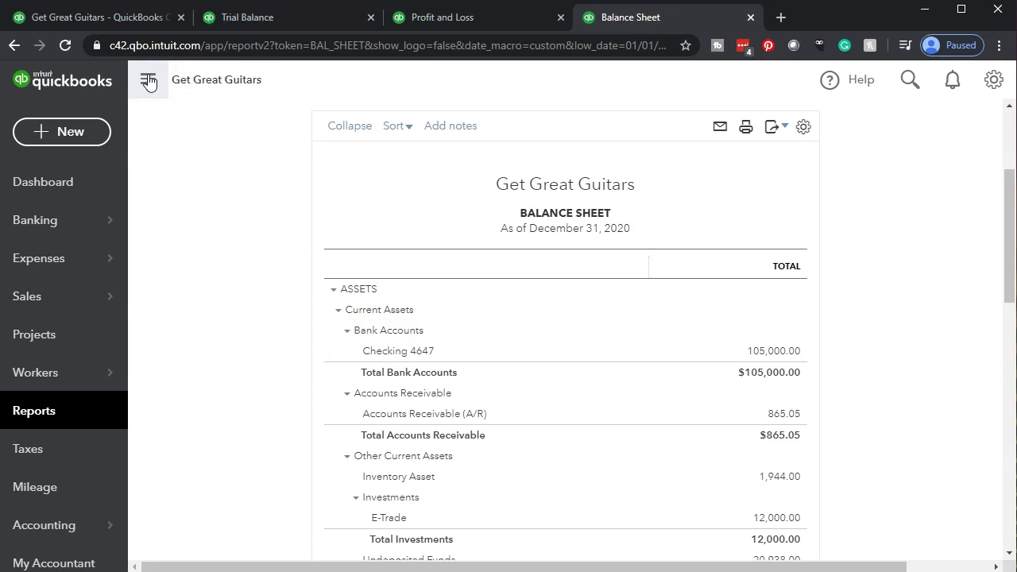
{"action": "left_click", "coordinate": [148, 82]}
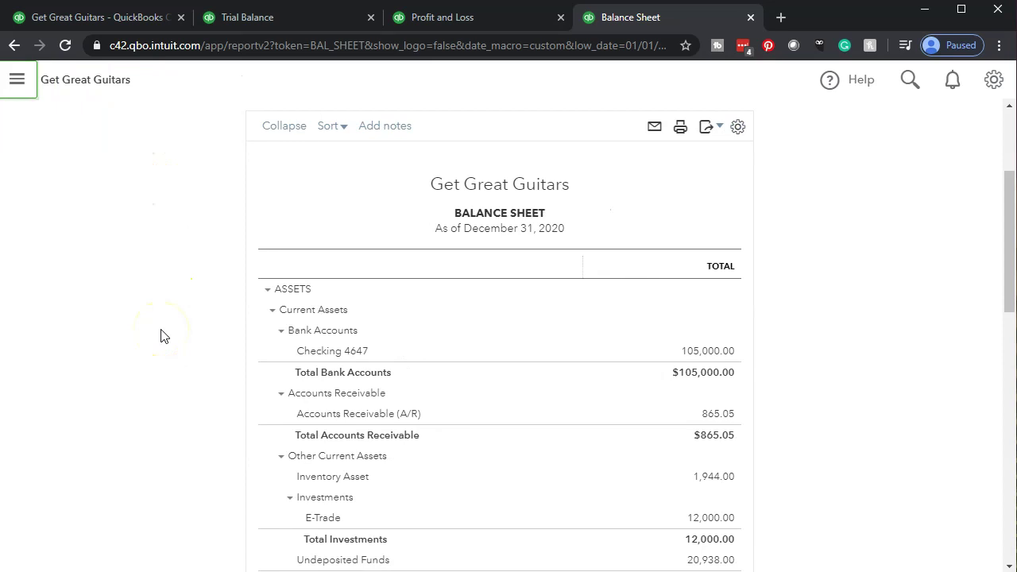
- Review the Balance Sheet at adjusted zoom, then bring up the Profit and Loss tab
{"action": "key", "text": "ctrl+plus"}
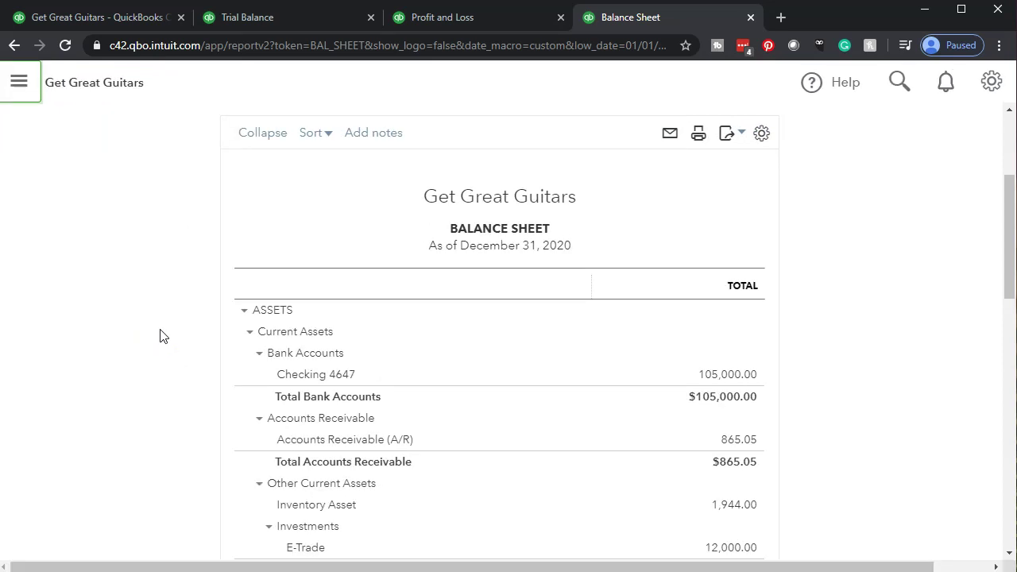
{"action": "key", "text": "ctrl+plus"}
{"action": "key", "text": "ctrl+plus"}
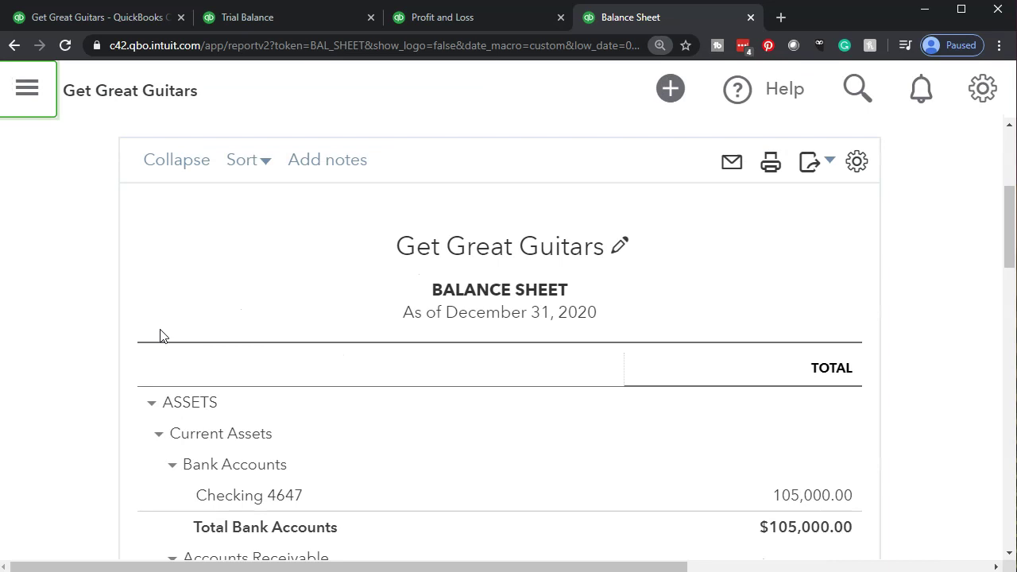
{"action": "key", "text": "ctrl+minus"}
{"action": "left_click", "coordinate": [93, 348]}
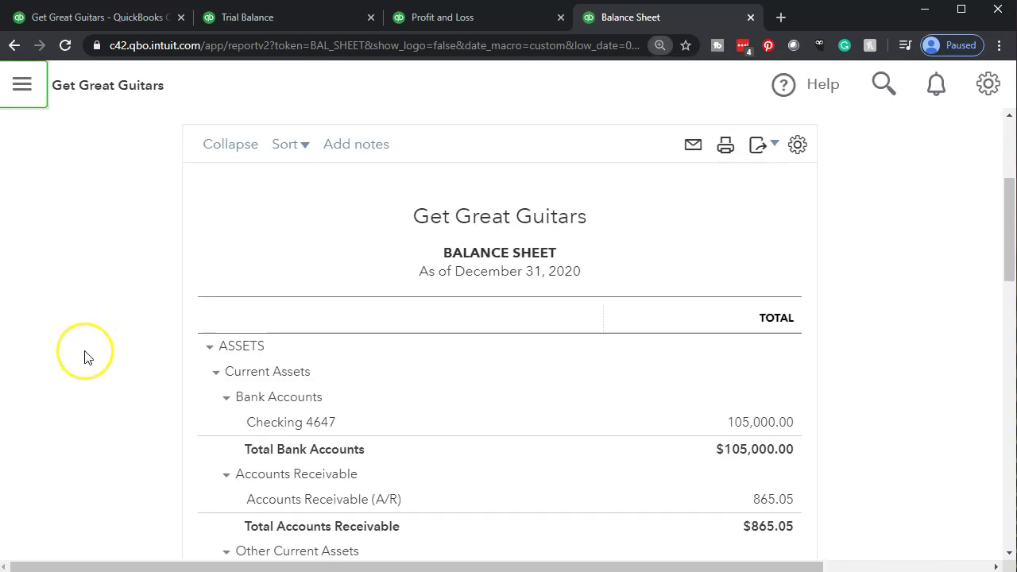
{"action": "scroll", "coordinate": [84, 357], "scroll_direction": "down", "scroll_amount": 2}
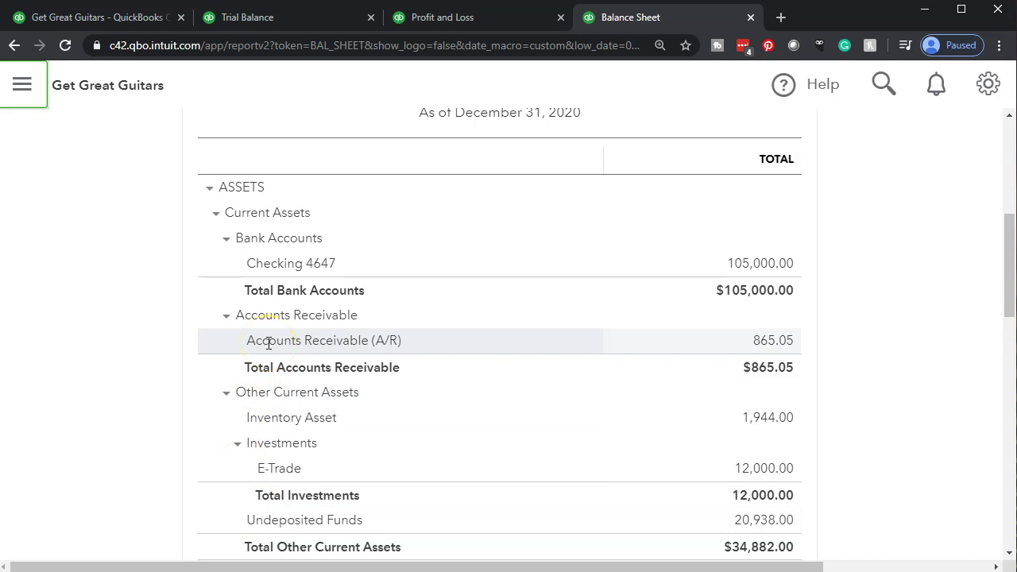
{"action": "scroll", "coordinate": [114, 402], "scroll_direction": "down", "scroll_amount": 2}
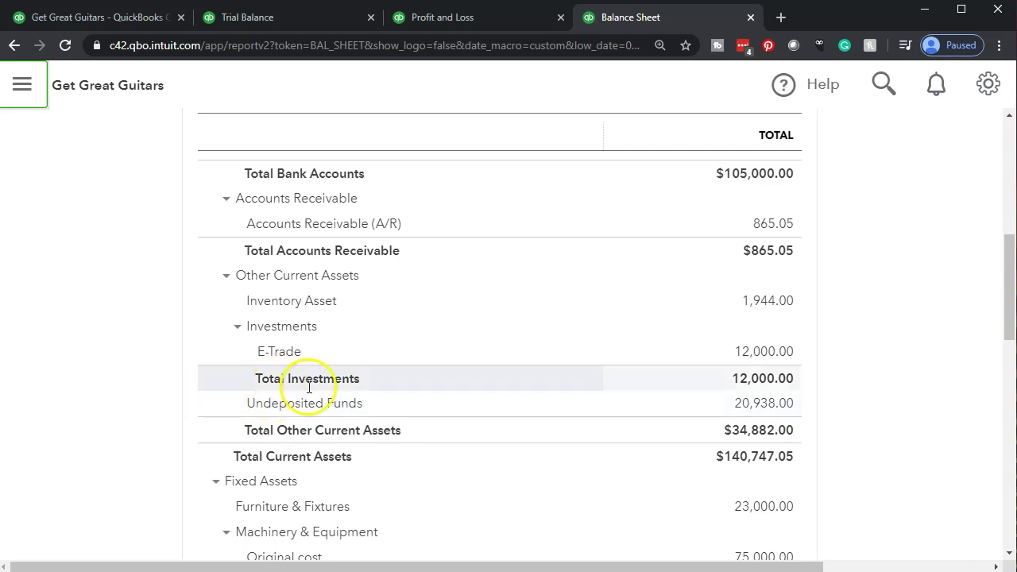
{"action": "left_click", "coordinate": [432, 20]}
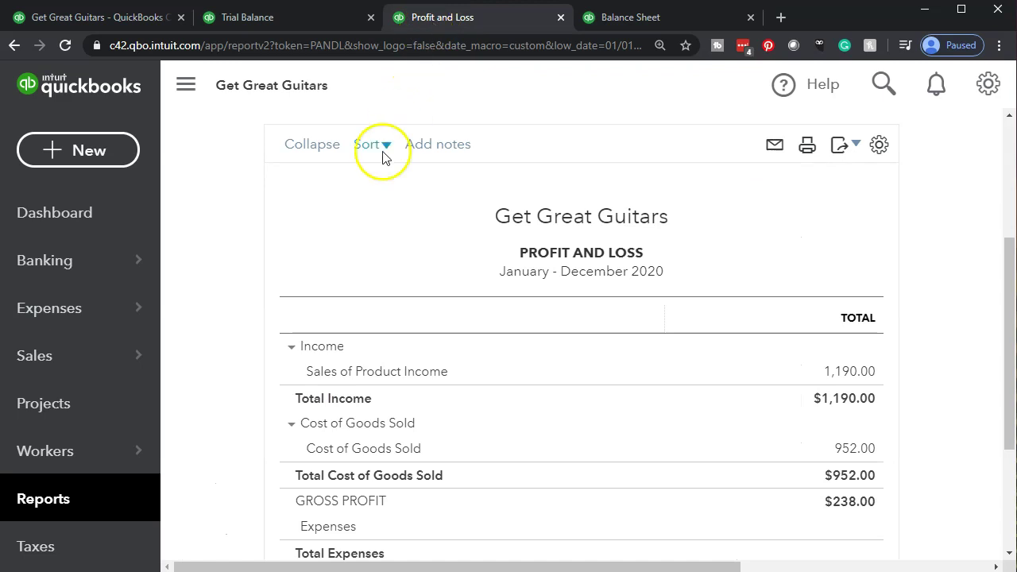
- Scroll the Profit and Loss down to Net Income, then switch to the Trial Balance tab
{"action": "scroll", "coordinate": [322, 318], "scroll_direction": "down", "scroll_amount": 1}
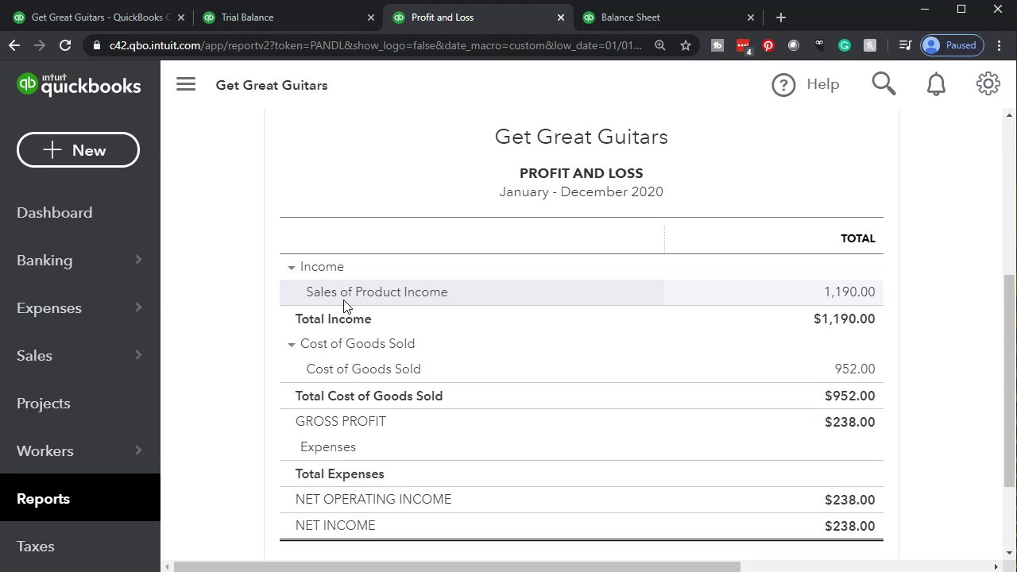
{"action": "left_click", "coordinate": [283, 18]}
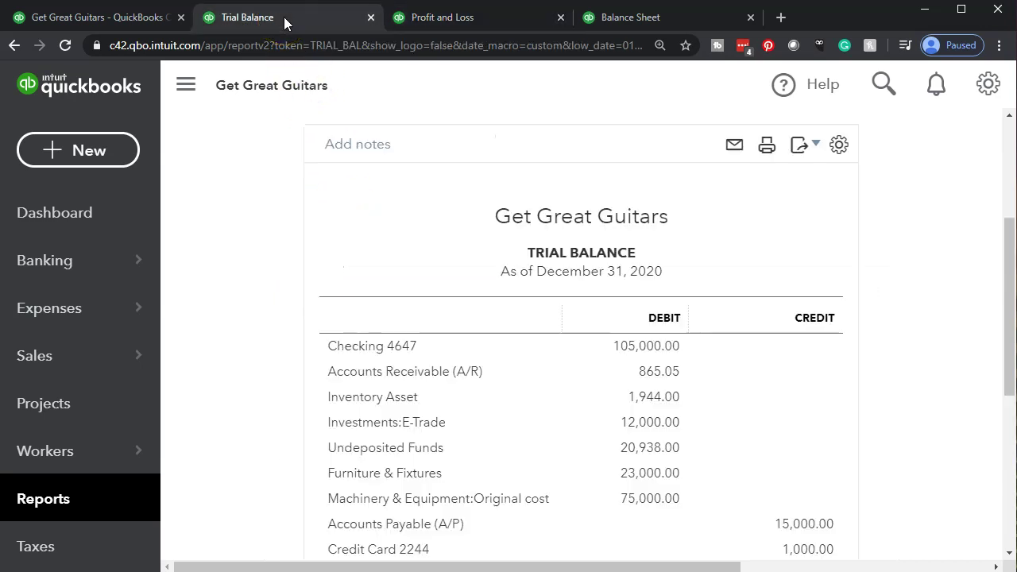
- Scroll the Trial Balance to TOTAL, then open the + New menu on the main QuickBooks tab
{"action": "scroll", "coordinate": [295, 366], "scroll_direction": "down", "scroll_amount": 2}
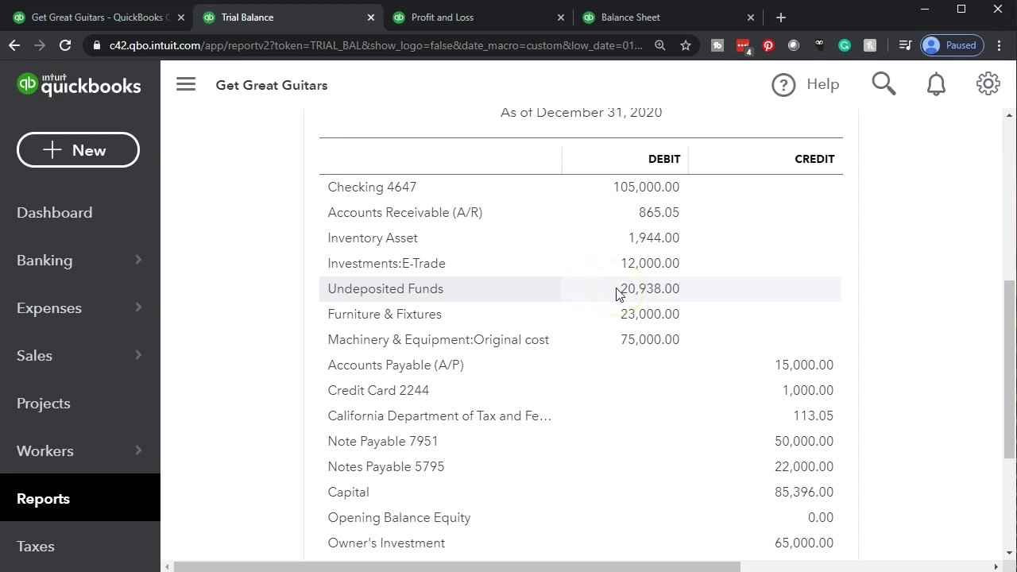
{"action": "scroll", "coordinate": [616, 287], "scroll_direction": "down", "scroll_amount": 2}
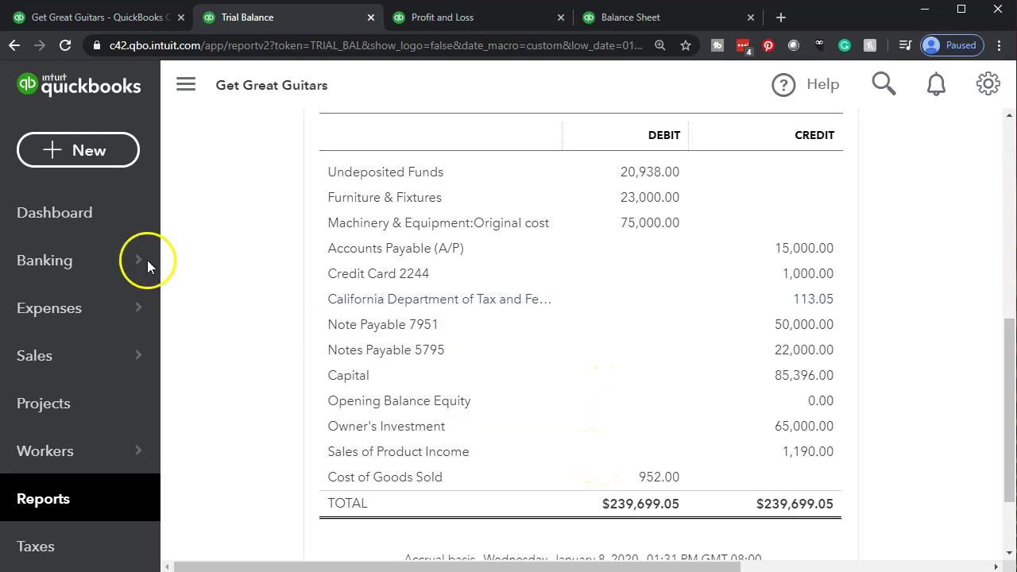
{"action": "left_click", "coordinate": [107, 22]}
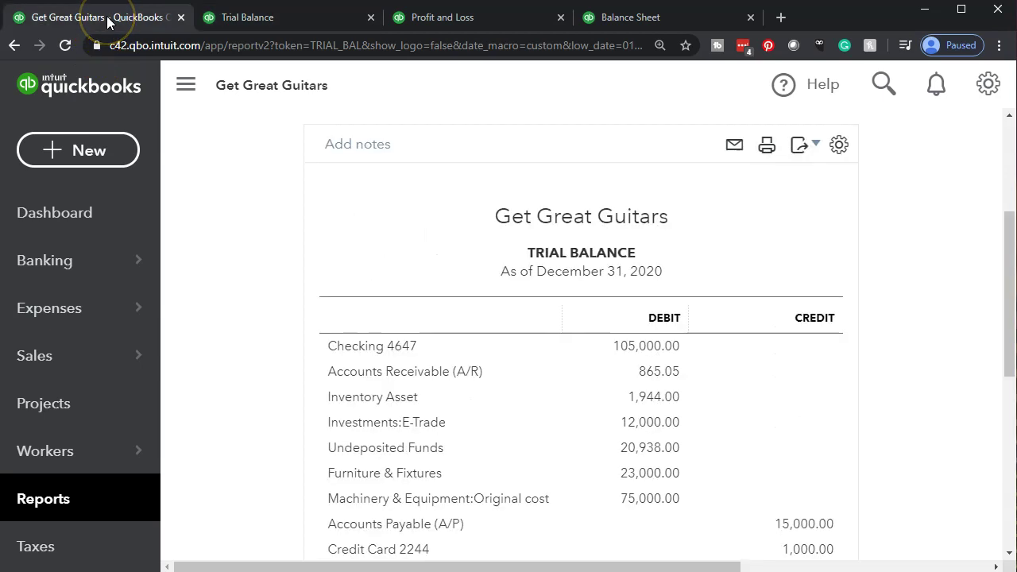
{"action": "left_click", "coordinate": [80, 151]}
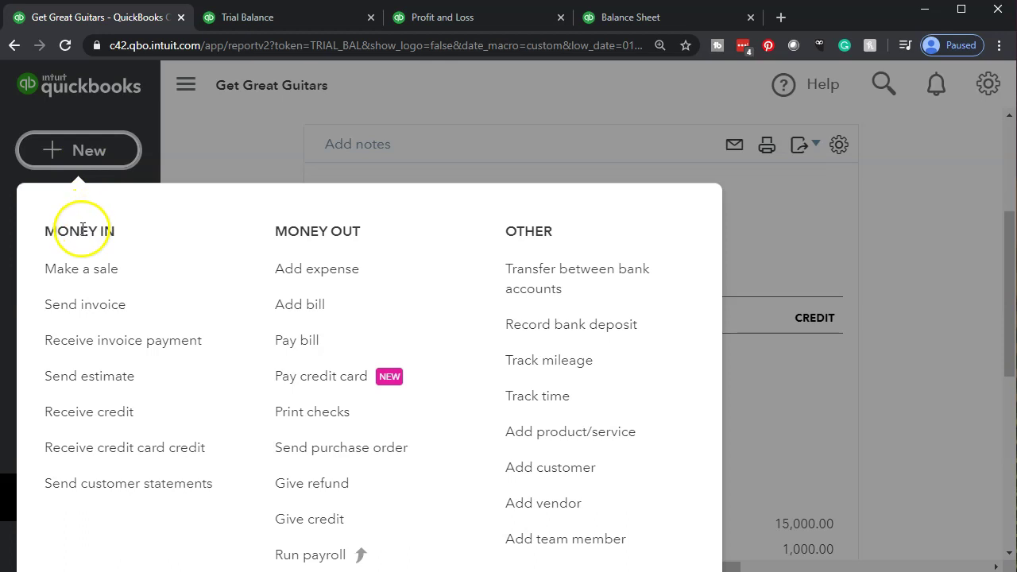
- Choose Make a sale under Money In to start Sales Receipt #1004
{"action": "left_click", "coordinate": [110, 283]}
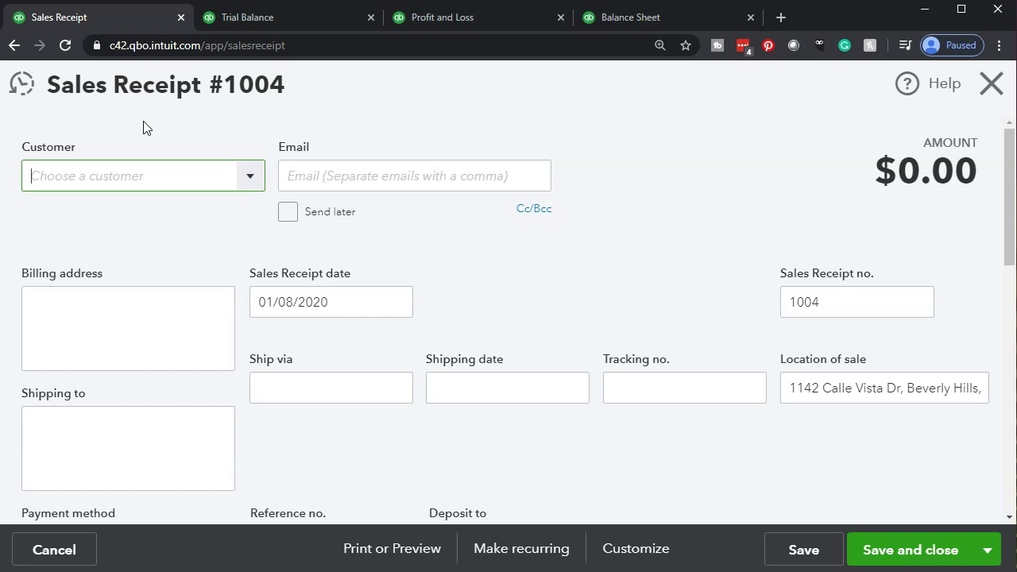
- Type the new customer's name in the Customer field, add it, and save it to the receipt
{"action": "left_click", "coordinate": [261, 188]}
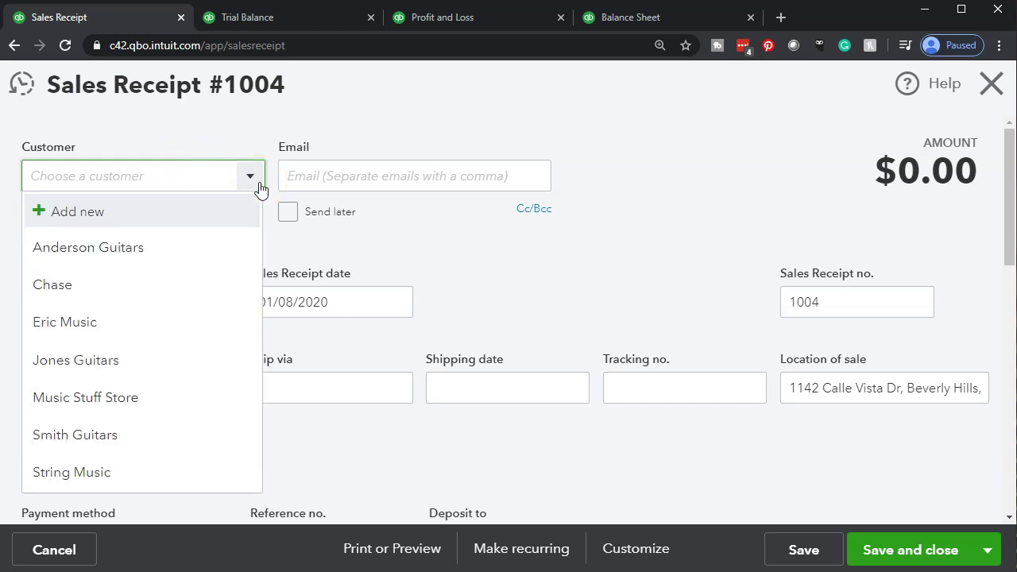
{"action": "left_click", "coordinate": [162, 183]}
{"action": "type", "text": "Sam The Guitar "}
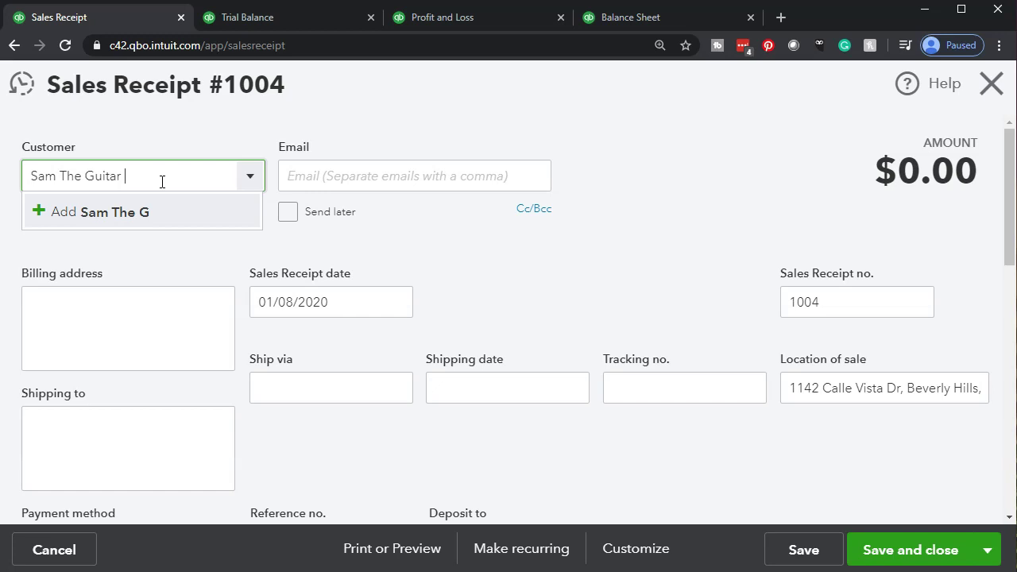
{"action": "type", "text": "Man"}
{"action": "key", "text": "Return"}
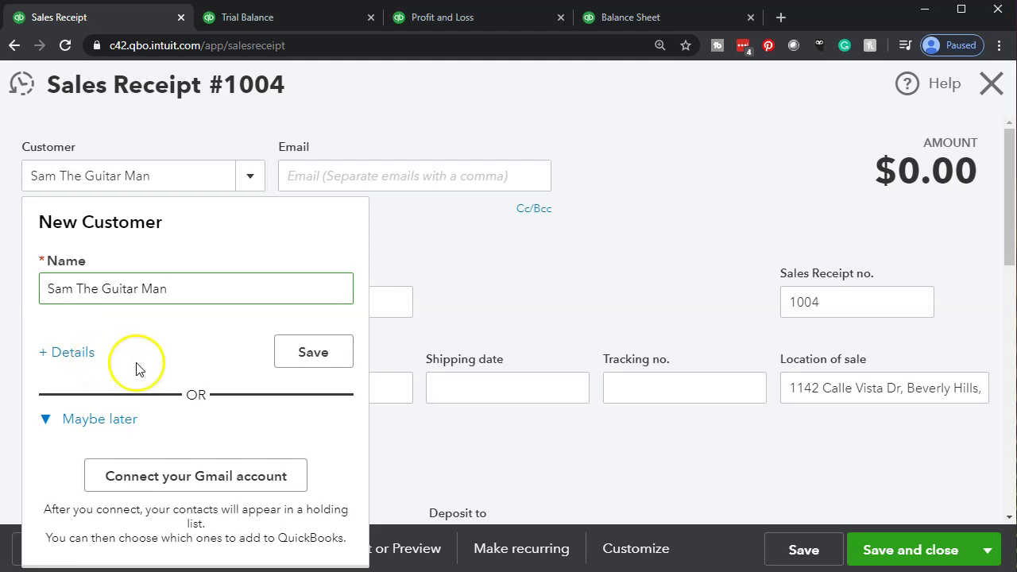
{"action": "left_click", "coordinate": [279, 361]}
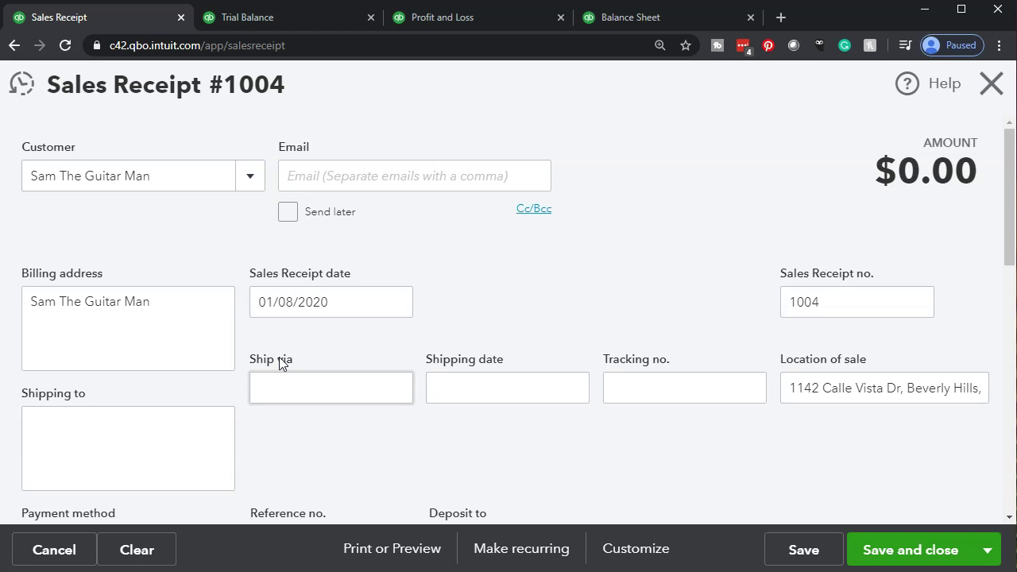
- Advance the sales receipt date to 01/16/2020
{"action": "key", "text": "Tab"}
{"action": "key", "text": "Tab"}
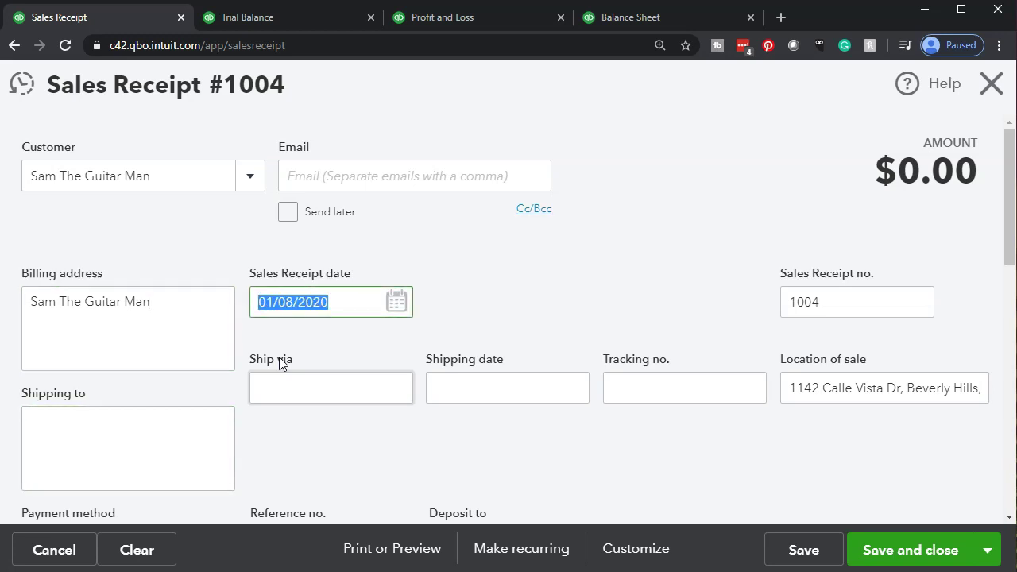
{"action": "key", "text": "plus"}
{"action": "key", "text": "plus"}
{"action": "key", "text": "plus"}
{"action": "key", "text": "plus"}
{"action": "key", "text": "plus"}
{"action": "key", "text": "plus"}
{"action": "key", "text": "plus"}
{"action": "key", "text": "plus"}
{"action": "key", "text": "Tab"}
{"action": "key", "text": "Tab"}
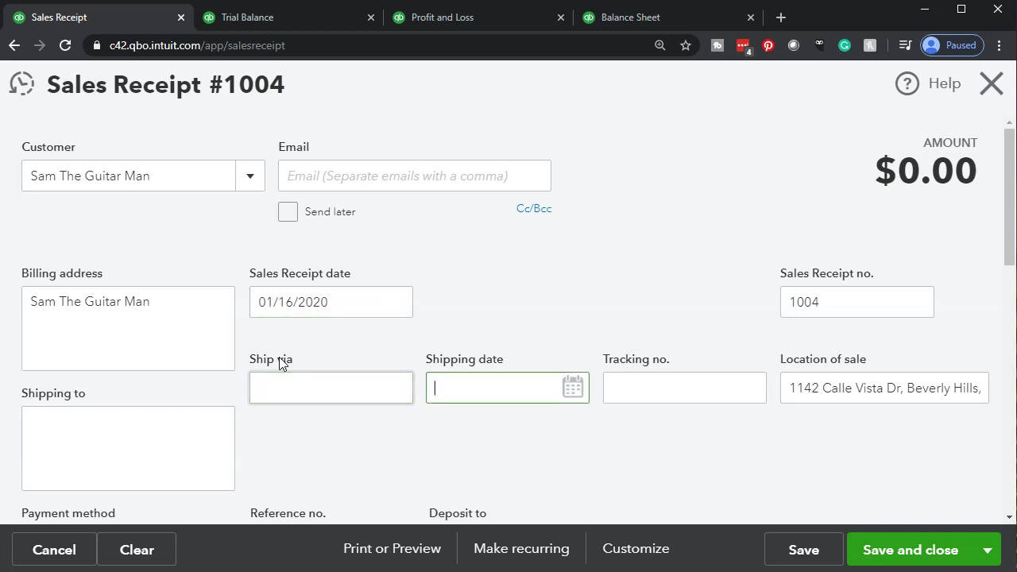
{"action": "scroll", "coordinate": [538, 313], "scroll_direction": "down", "scroll_amount": 1}
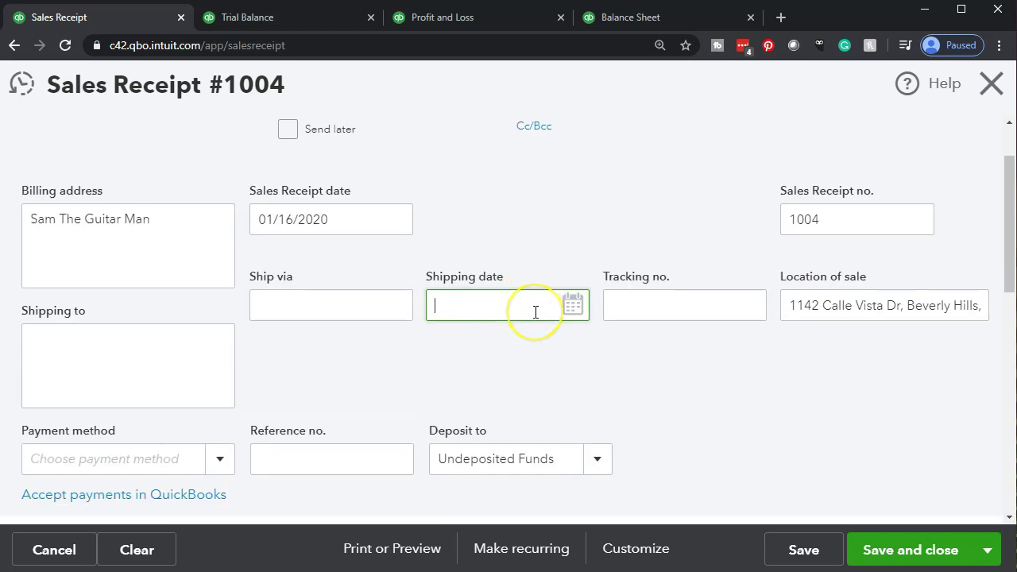
{"action": "scroll", "coordinate": [536, 313], "scroll_direction": "down", "scroll_amount": 1}
{"action": "scroll", "coordinate": [536, 312], "scroll_direction": "down", "scroll_amount": 1}
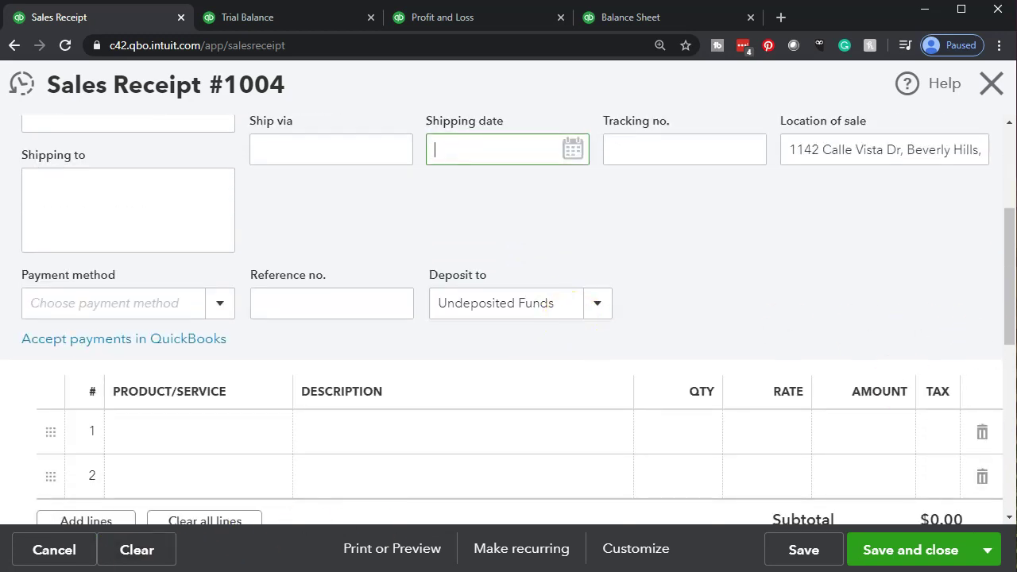
- Set the payment method to Cash and keep Undeposited Funds as the deposit account
{"action": "left_click", "coordinate": [221, 310]}
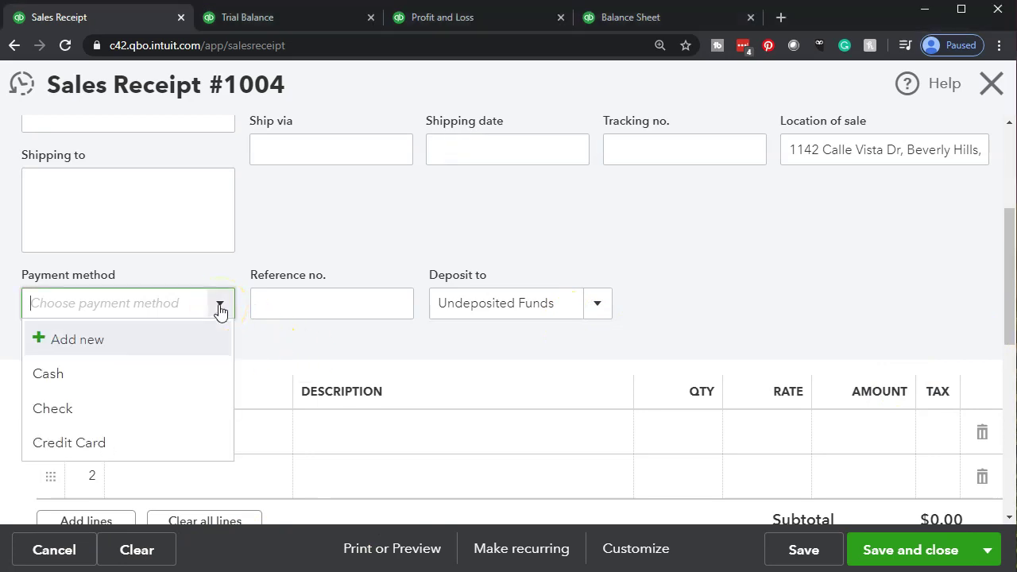
{"action": "left_click", "coordinate": [95, 375]}
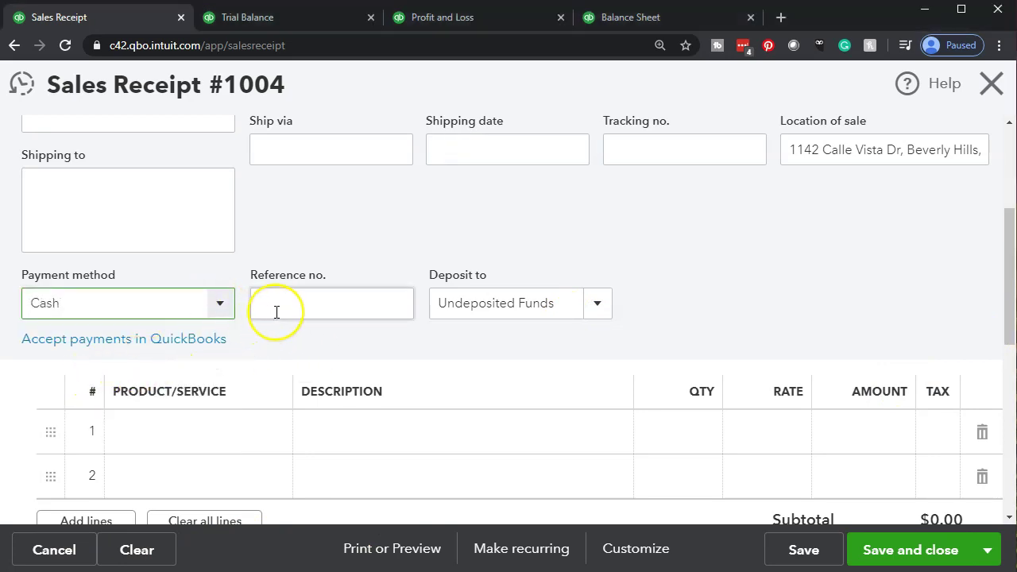
{"action": "left_click", "coordinate": [277, 312]}
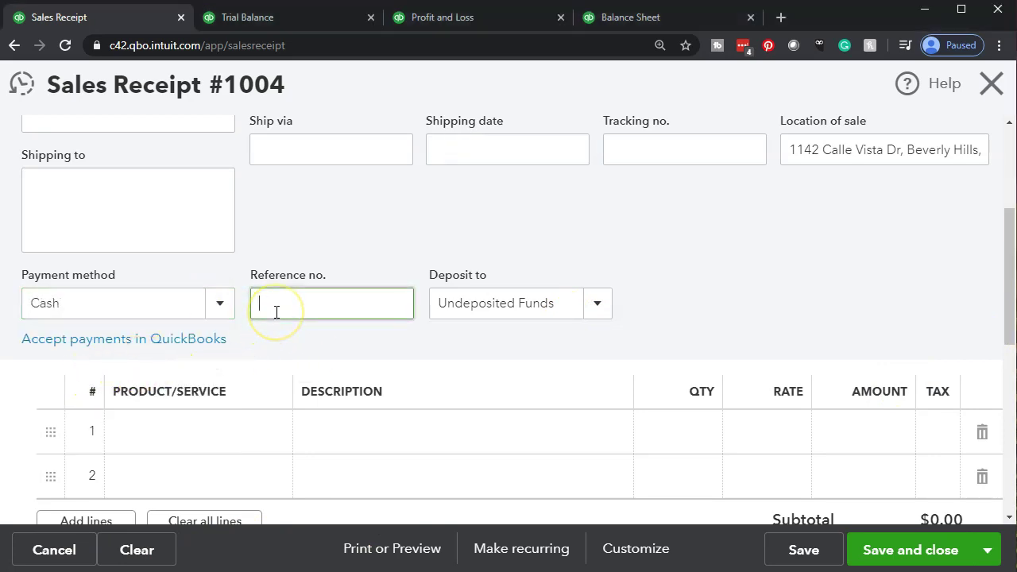
{"action": "left_click", "coordinate": [602, 307]}
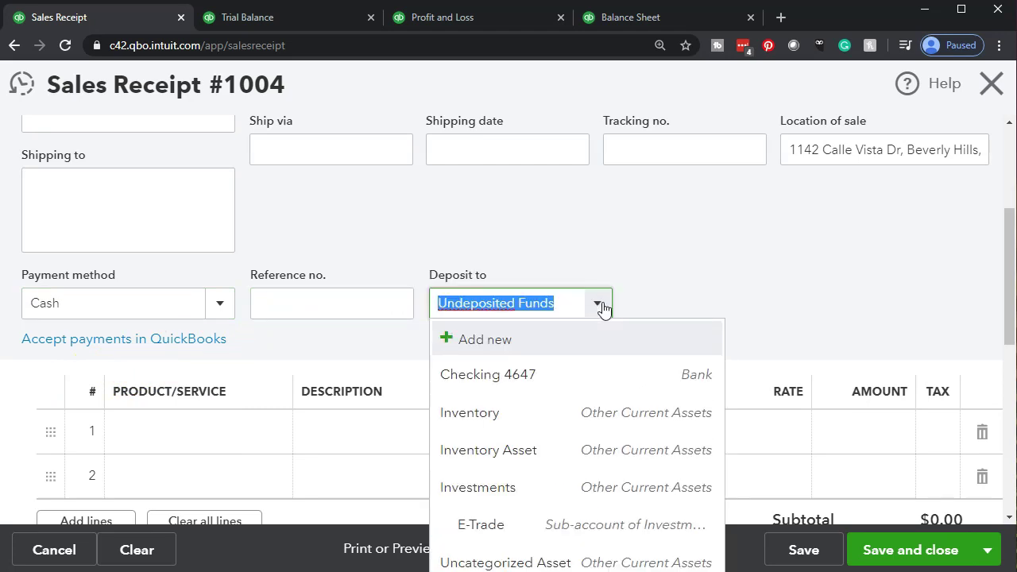
{"action": "left_click", "coordinate": [602, 307]}
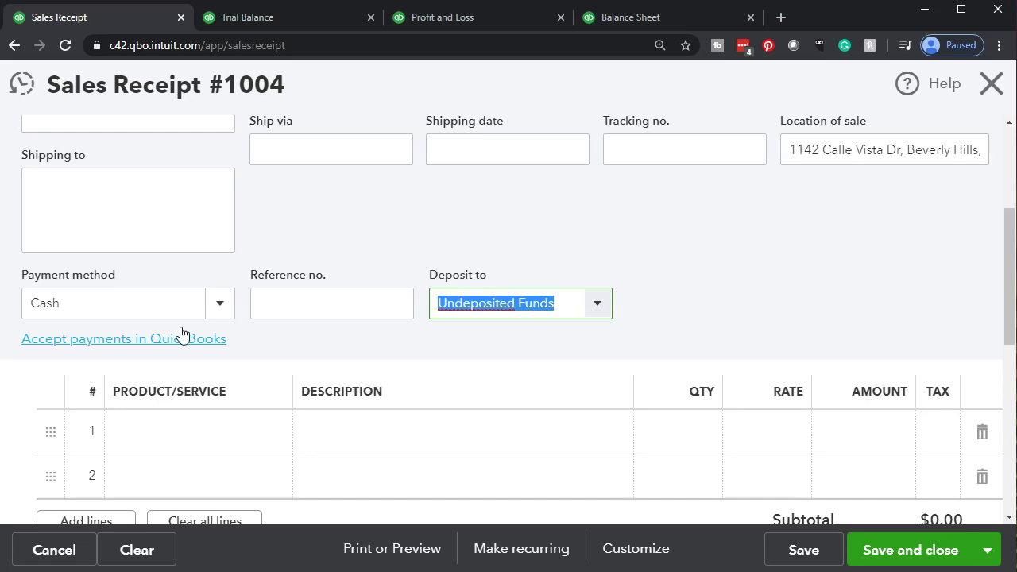
{"action": "left_click", "coordinate": [698, 290]}
{"action": "scroll", "coordinate": [700, 294], "scroll_direction": "down", "scroll_amount": 1}
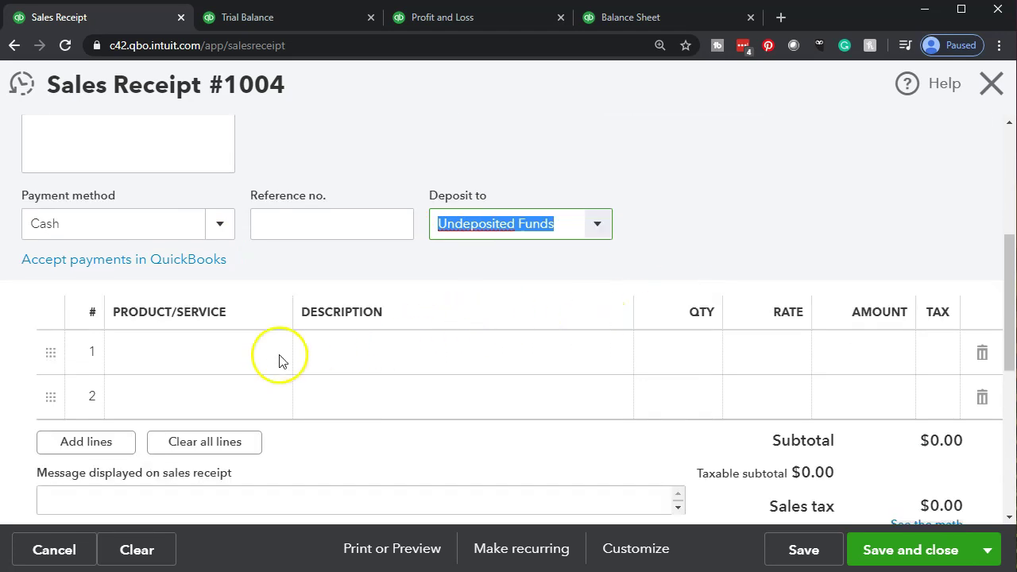
{"action": "left_click", "coordinate": [207, 361]}
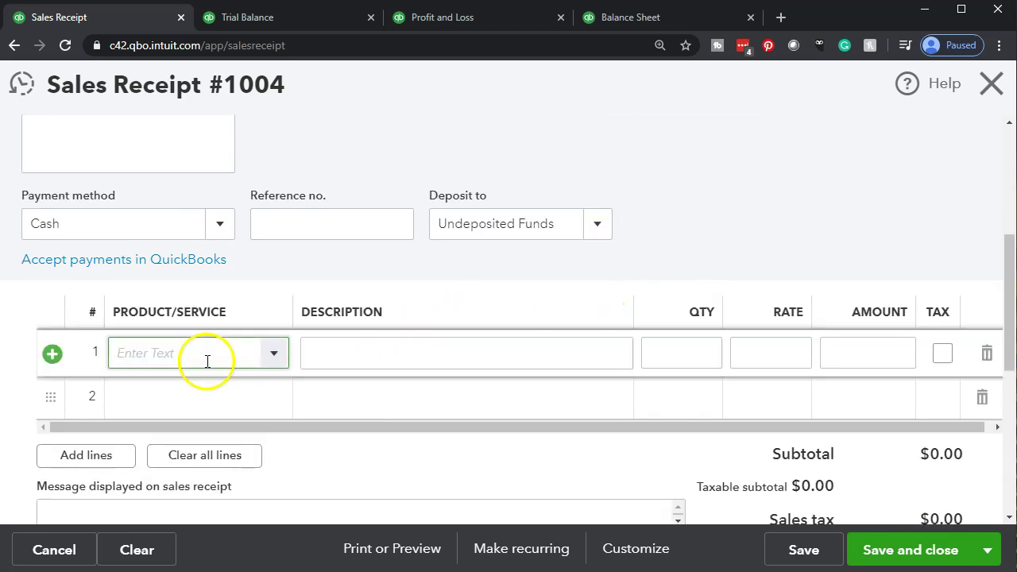
- Add a Diagnostic line to receipt #1004 with quantity 4 at rate 68, totalling 272.00
{"action": "left_click", "coordinate": [268, 358]}
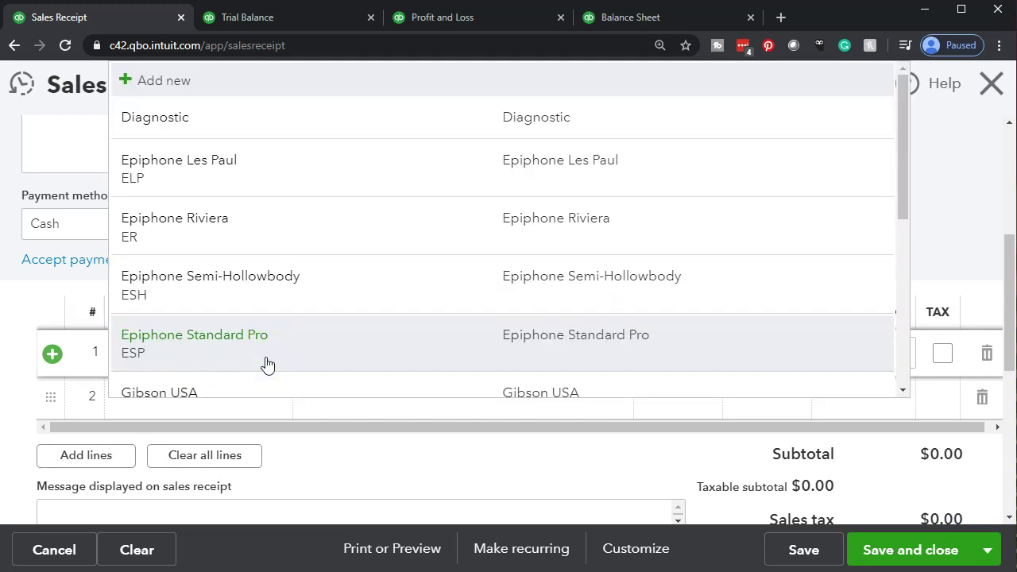
{"action": "type", "text": "Diagnostic"}
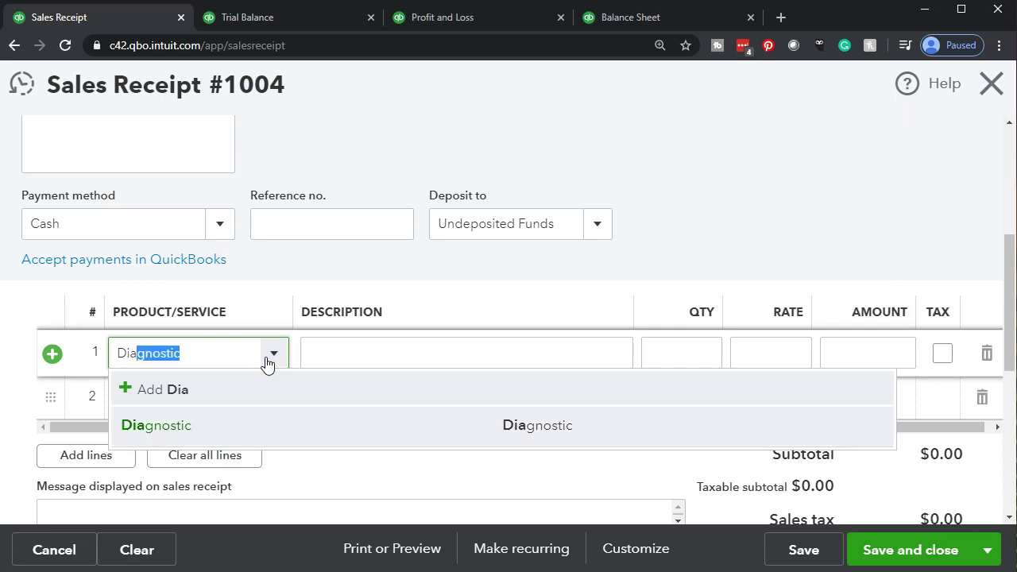
{"action": "key", "text": "Tab"}
{"action": "key", "text": "Tab"}
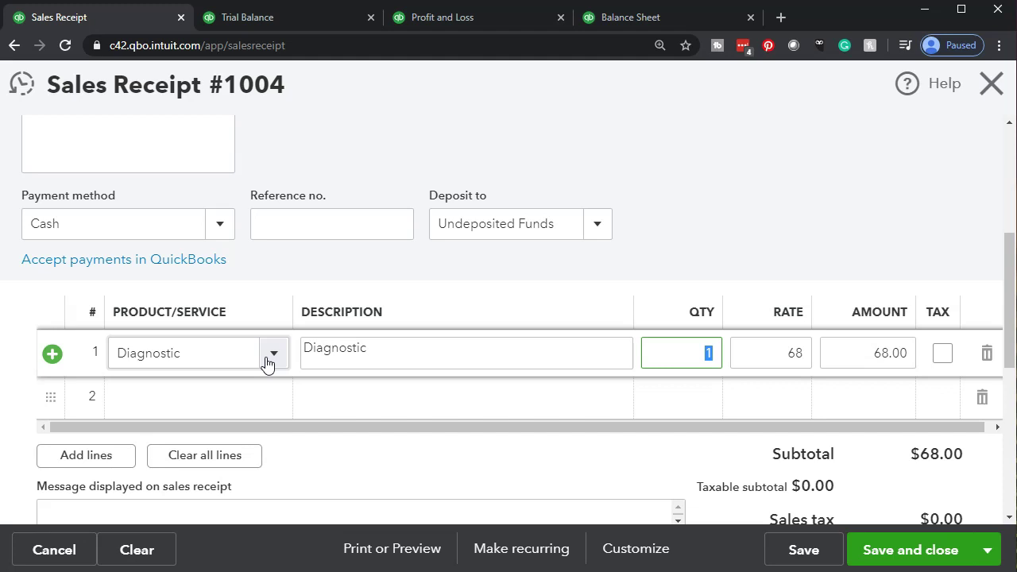
{"action": "type", "text": "2"}
{"action": "key", "text": "BackSpace"}
{"action": "type", "text": "4"}
{"action": "key", "text": "Tab"}
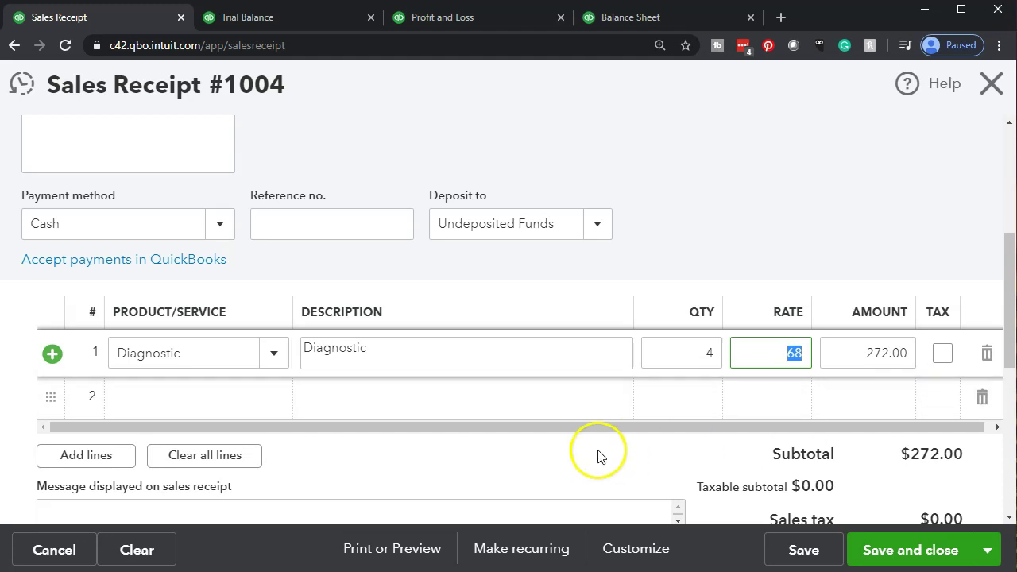
{"action": "scroll", "coordinate": [598, 454], "scroll_direction": "down", "scroll_amount": 2}
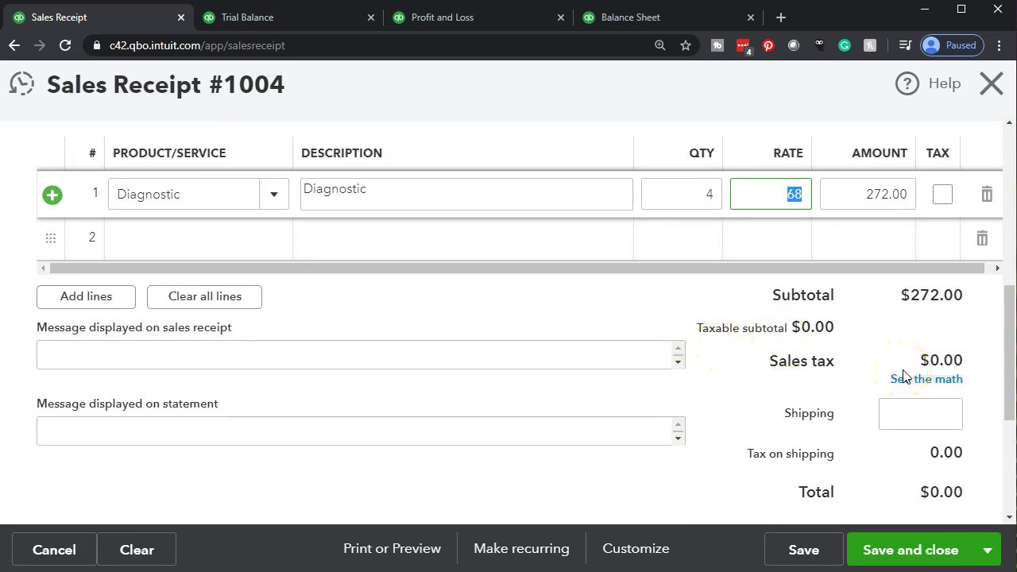
{"action": "scroll", "coordinate": [829, 395], "scroll_direction": "down", "scroll_amount": 1}
{"action": "scroll", "coordinate": [636, 427], "scroll_direction": "down", "scroll_amount": 1}
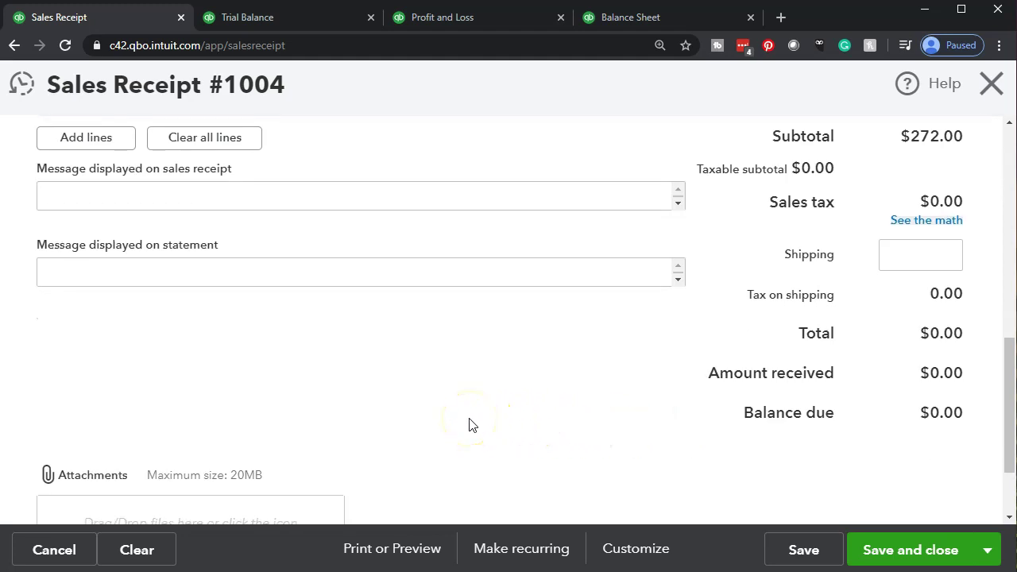
{"action": "scroll", "coordinate": [469, 425], "scroll_direction": "up", "scroll_amount": 10}
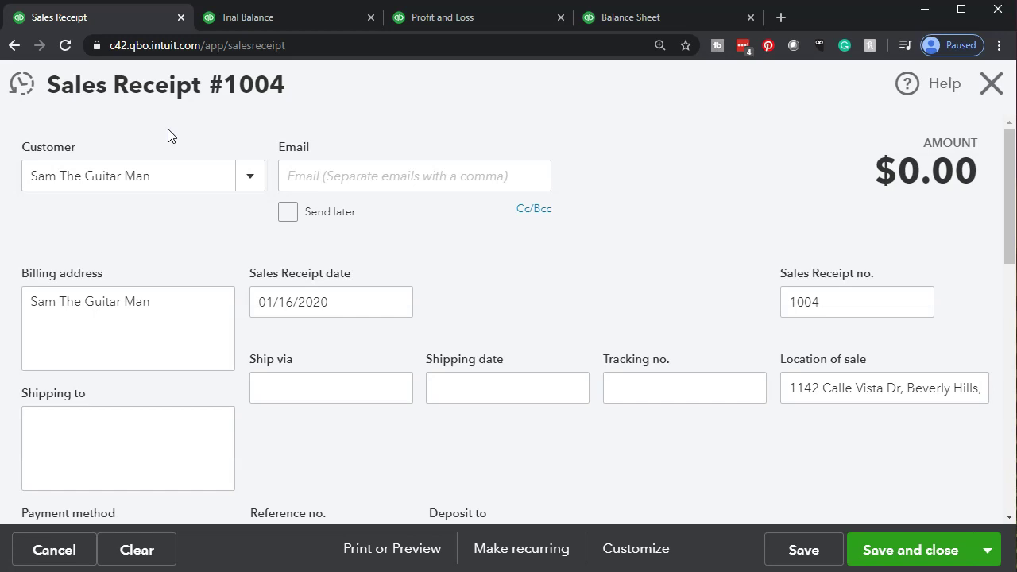
{"action": "scroll", "coordinate": [167, 135], "scroll_direction": "down", "scroll_amount": 1}
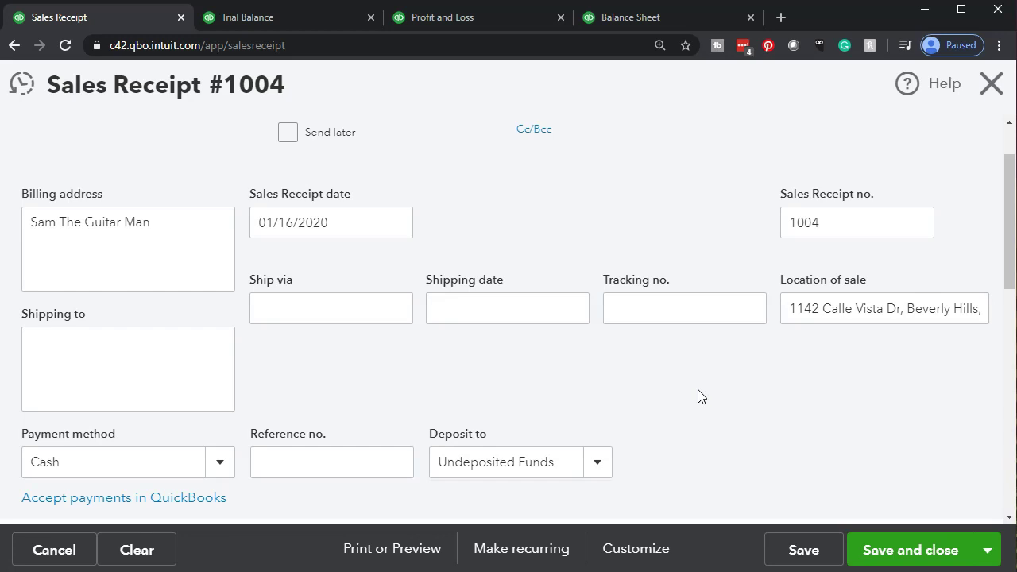
{"action": "scroll", "coordinate": [698, 396], "scroll_direction": "down", "scroll_amount": 2}
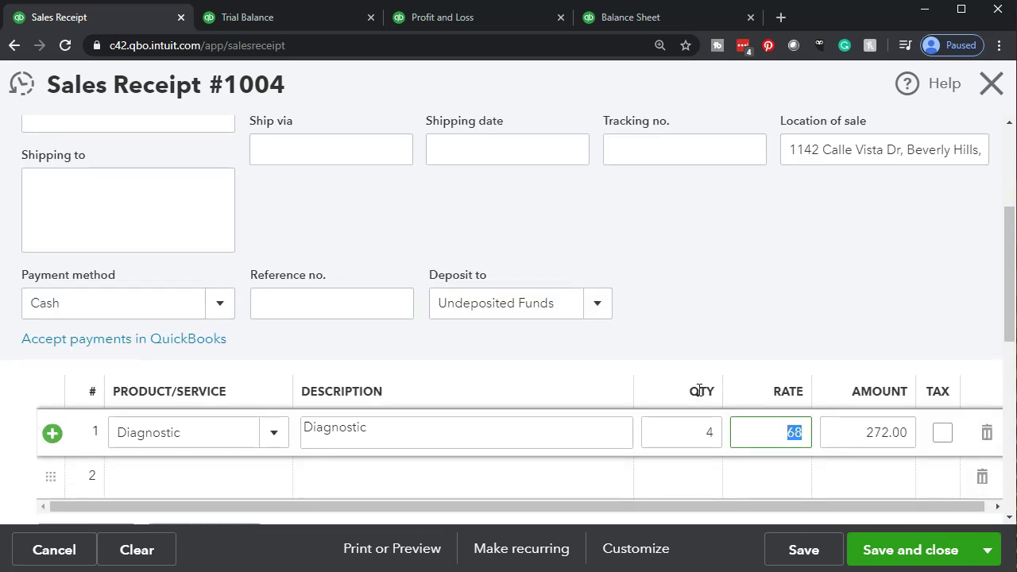
- Save and close sales receipt #1004, then bring up the Trial Balance as of December 31, 2020
{"action": "left_click", "coordinate": [916, 550]}
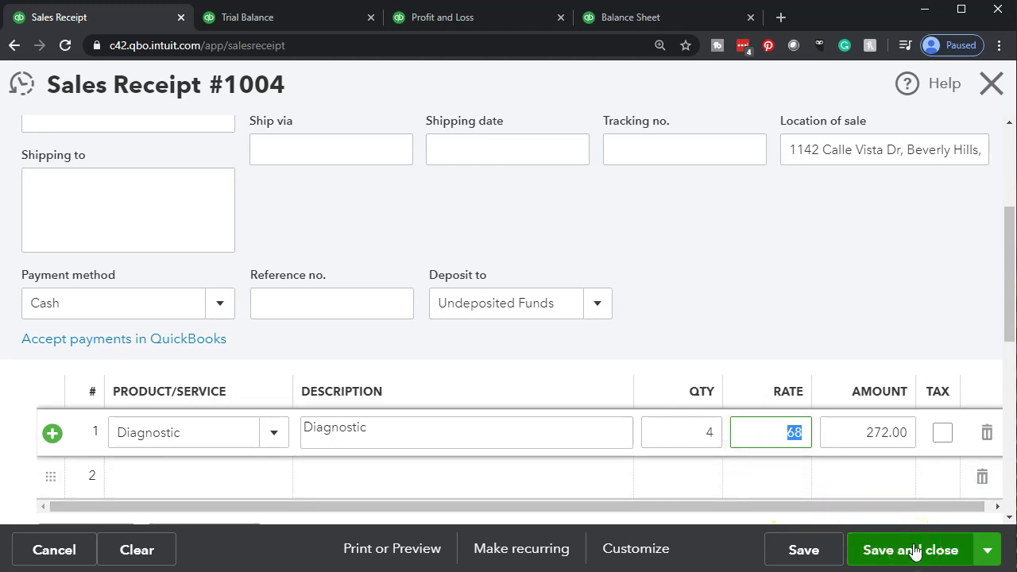
{"action": "left_click", "coordinate": [882, 551]}
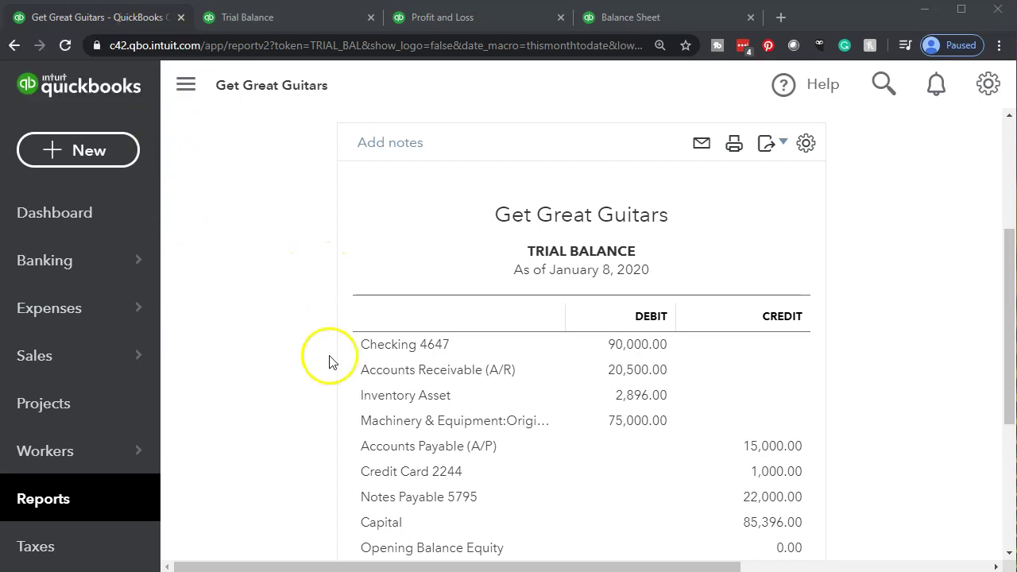
{"action": "scroll", "coordinate": [371, 380], "scroll_direction": "down", "scroll_amount": 1}
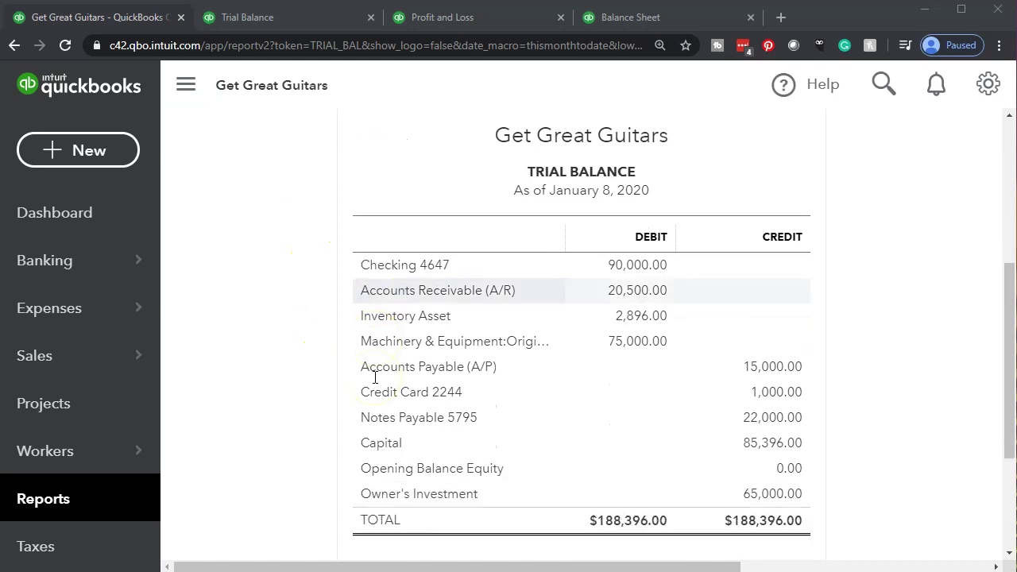
{"action": "left_click", "coordinate": [383, 391]}
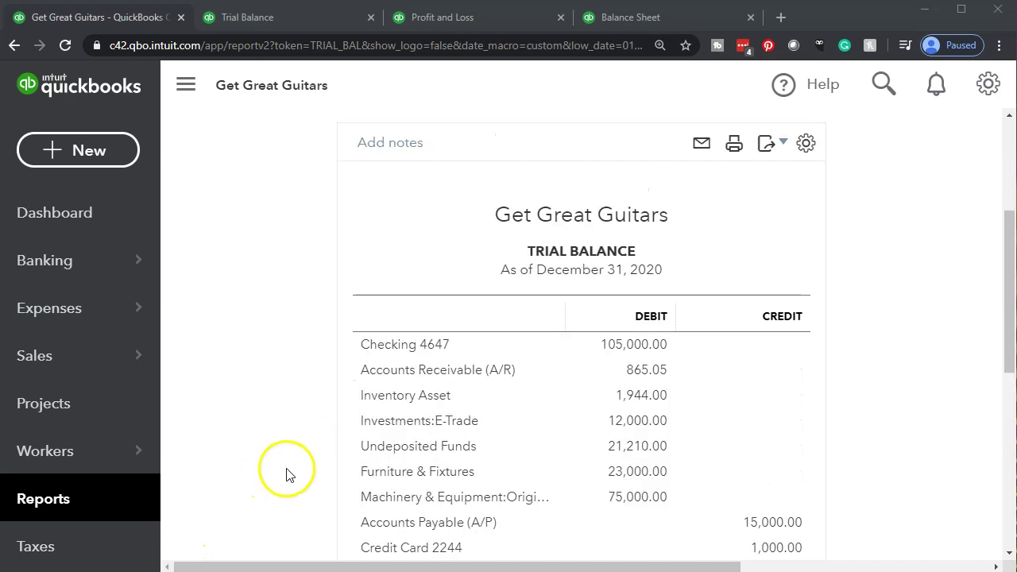
- Drill into the Undeposited Funds balance of 21,210.00 to see its transactions
{"action": "scroll", "coordinate": [633, 461], "scroll_direction": "up", "scroll_amount": 3}
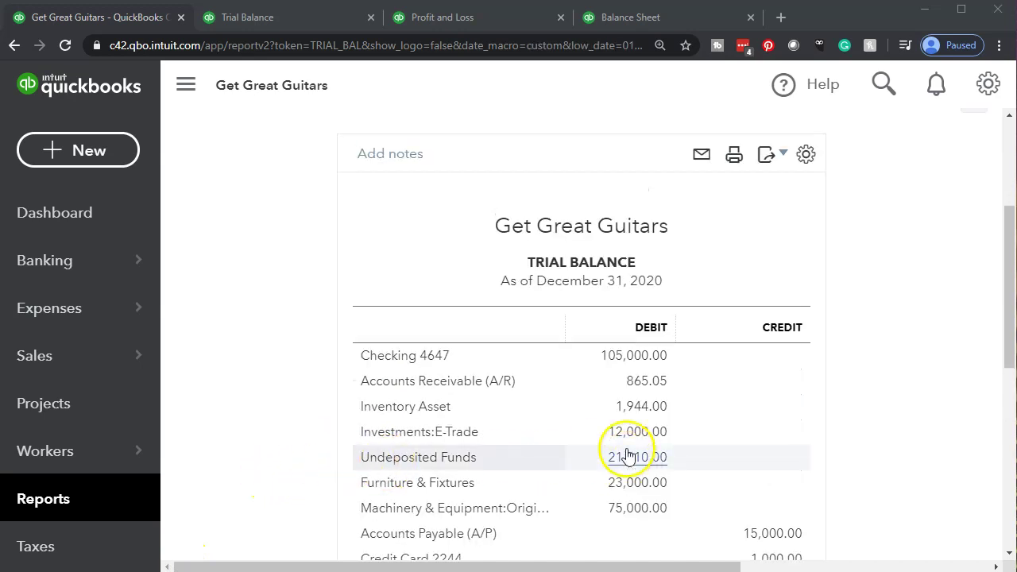
{"action": "scroll", "coordinate": [580, 350], "scroll_direction": "down", "scroll_amount": 1}
{"action": "scroll", "coordinate": [580, 349], "scroll_direction": "down", "scroll_amount": 3}
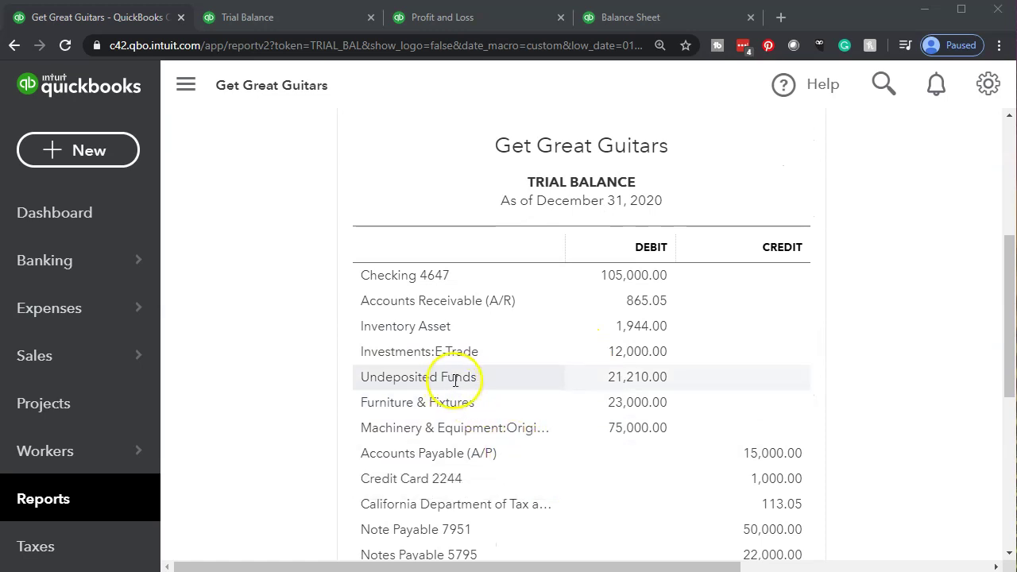
{"action": "left_click", "coordinate": [640, 378]}
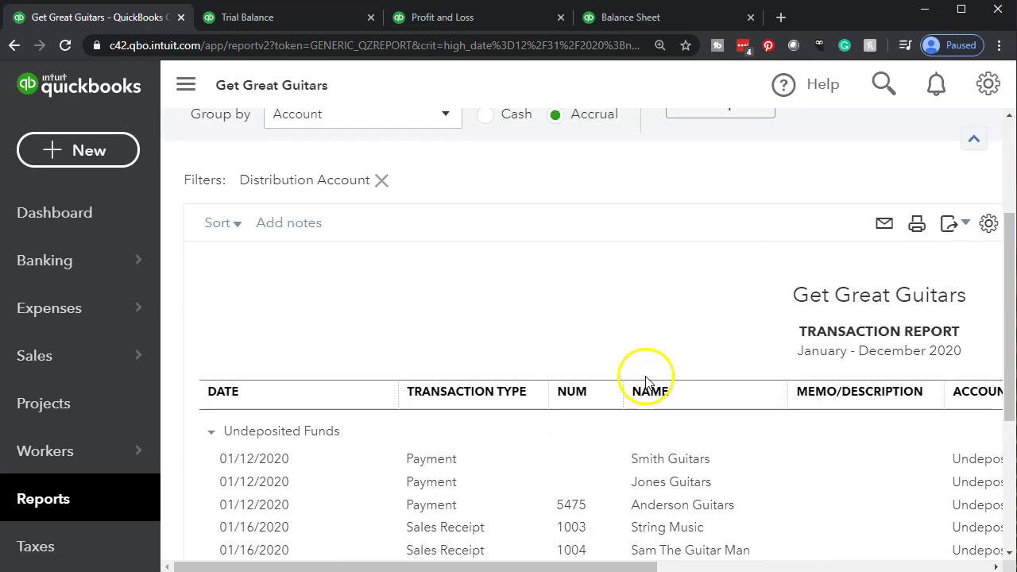
- Review the 2020 Undeposited Funds report listing receipts 1003 and 1004, then go to Sales
{"action": "scroll", "coordinate": [646, 380], "scroll_direction": "down", "scroll_amount": 1}
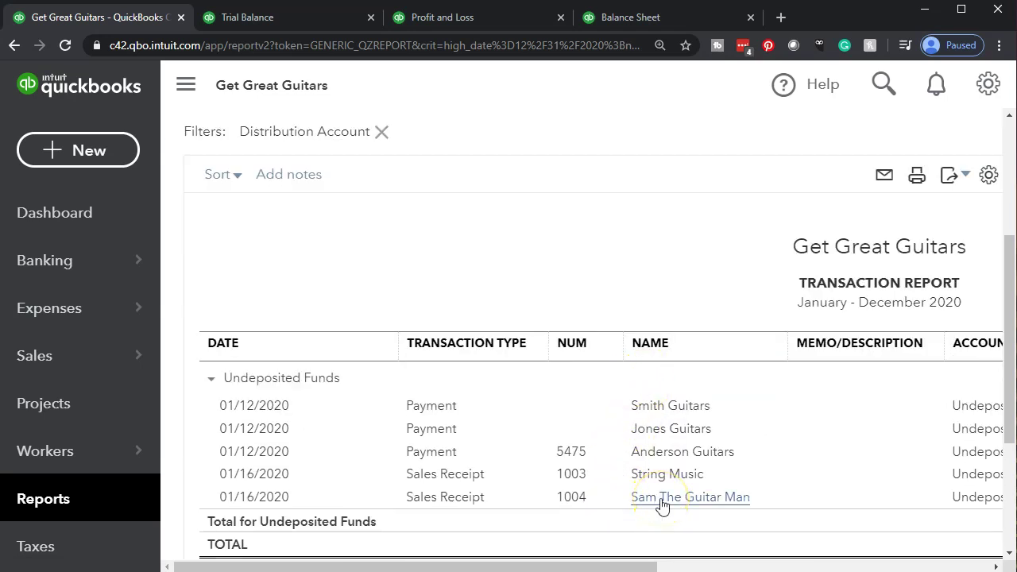
{"action": "left_click_drag", "start_coordinate": [635, 566], "coordinate": [978, 569]}
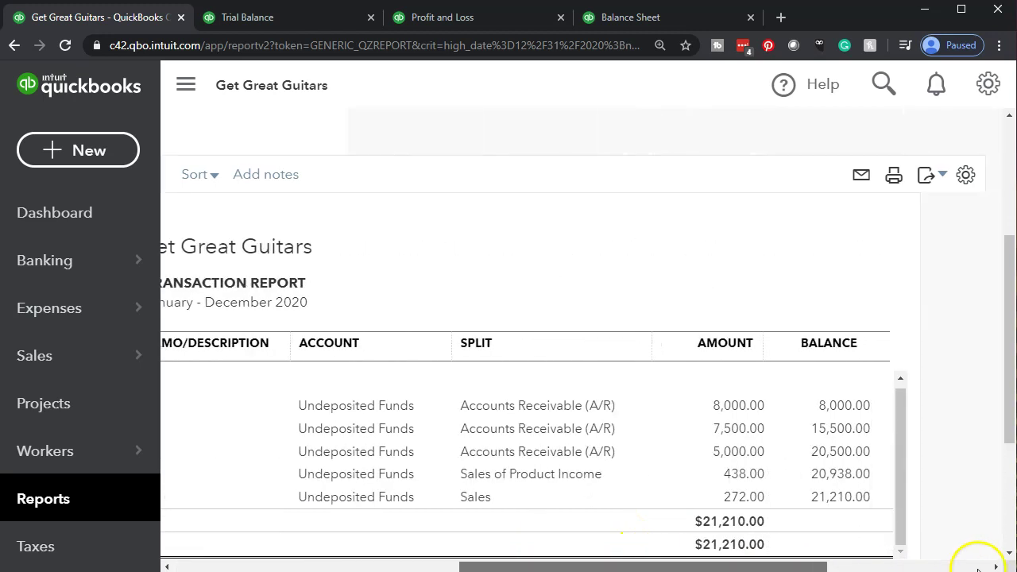
{"action": "left_click", "coordinate": [70, 374]}
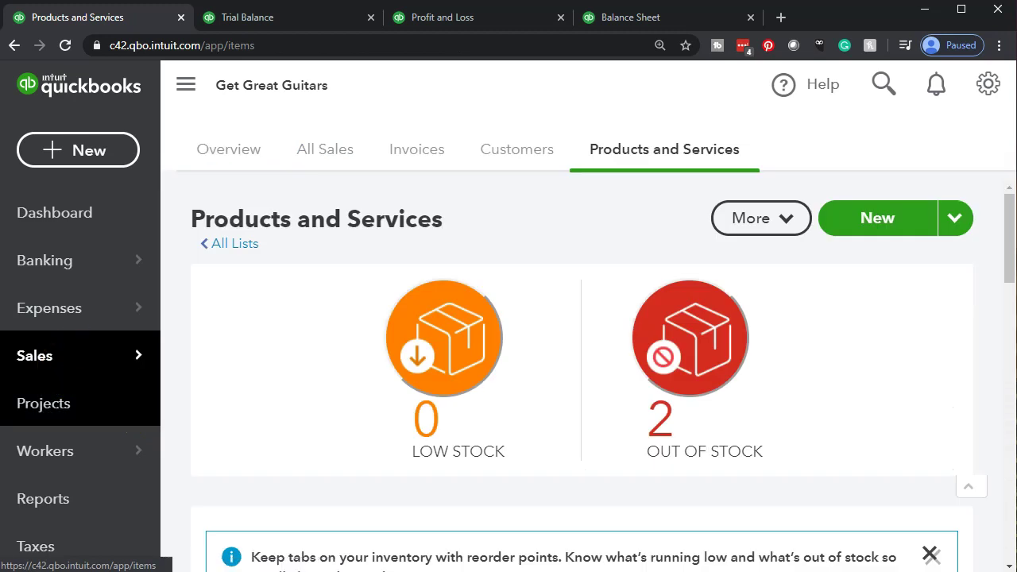
- Open the Customers list and the details of the customer on receipt 1004
{"action": "left_click", "coordinate": [507, 151]}
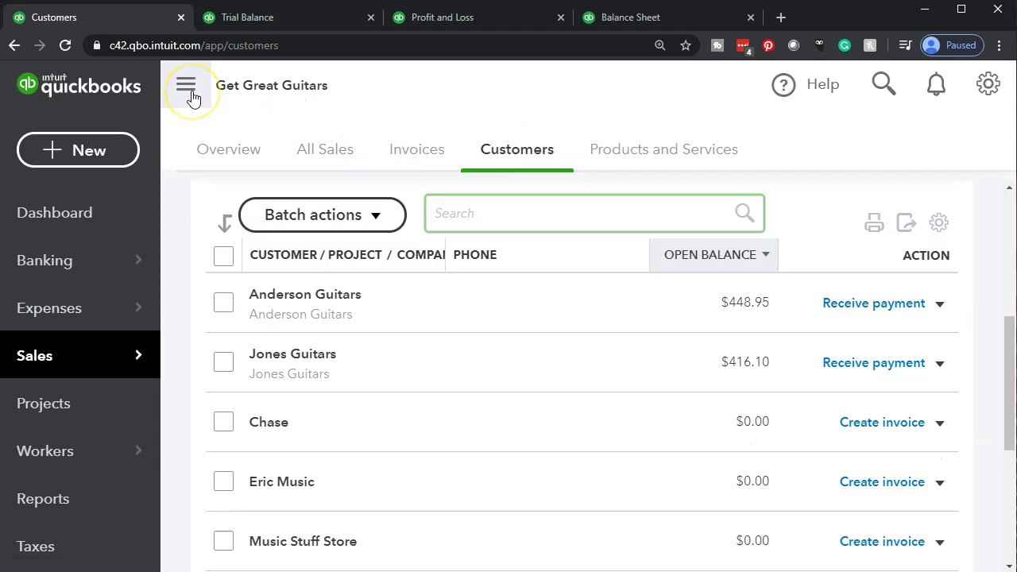
{"action": "left_click", "coordinate": [189, 98]}
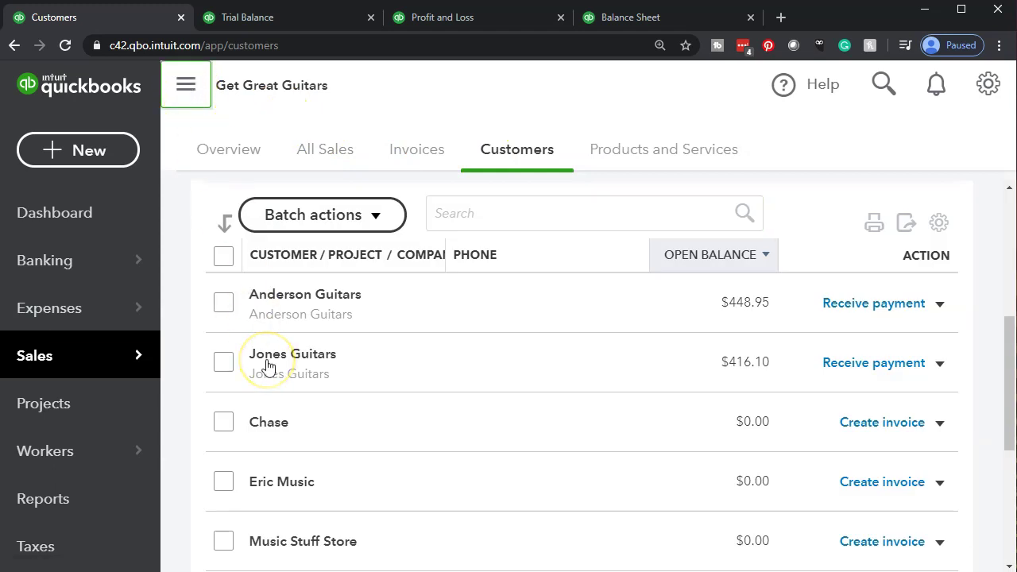
{"action": "left_click", "coordinate": [186, 88]}
{"action": "scroll", "coordinate": [233, 366], "scroll_direction": "down", "scroll_amount": 2}
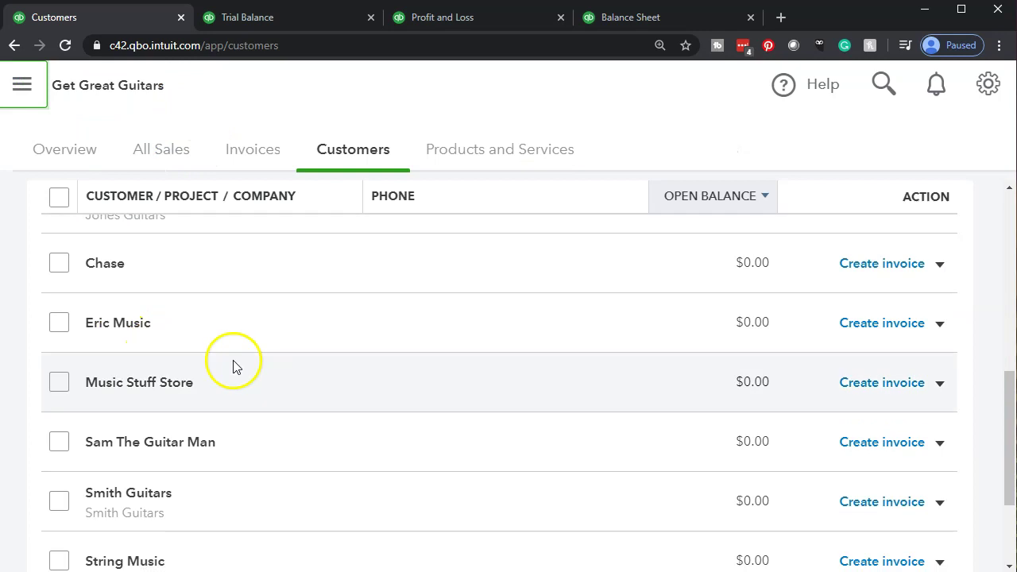
{"action": "scroll", "coordinate": [233, 367], "scroll_direction": "down", "scroll_amount": 1}
{"action": "left_click", "coordinate": [169, 370]}
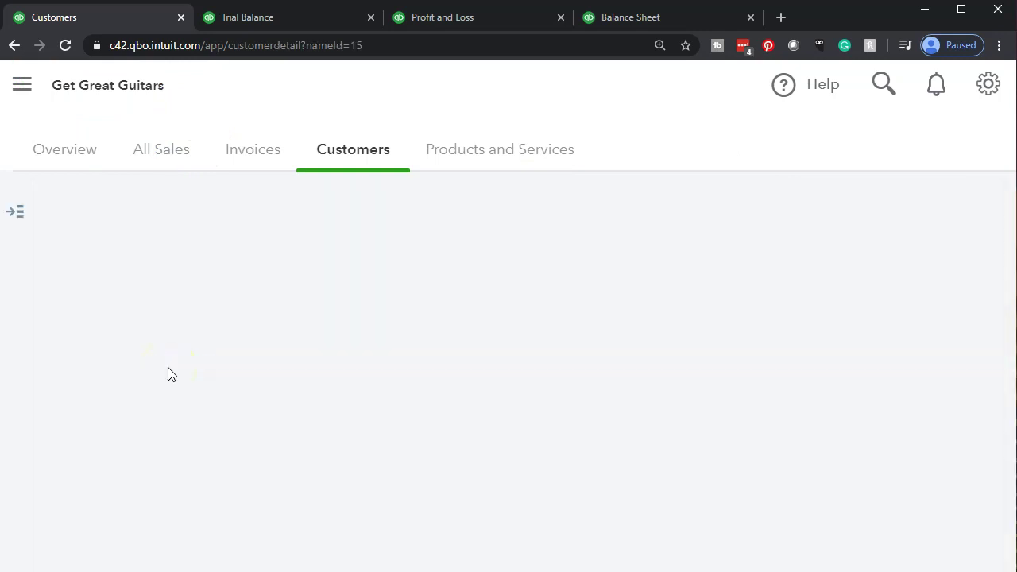
- Reopen sales receipt #1004 ($272.00) from the customer's transaction list
{"action": "scroll", "coordinate": [164, 319], "scroll_direction": "down", "scroll_amount": 1}
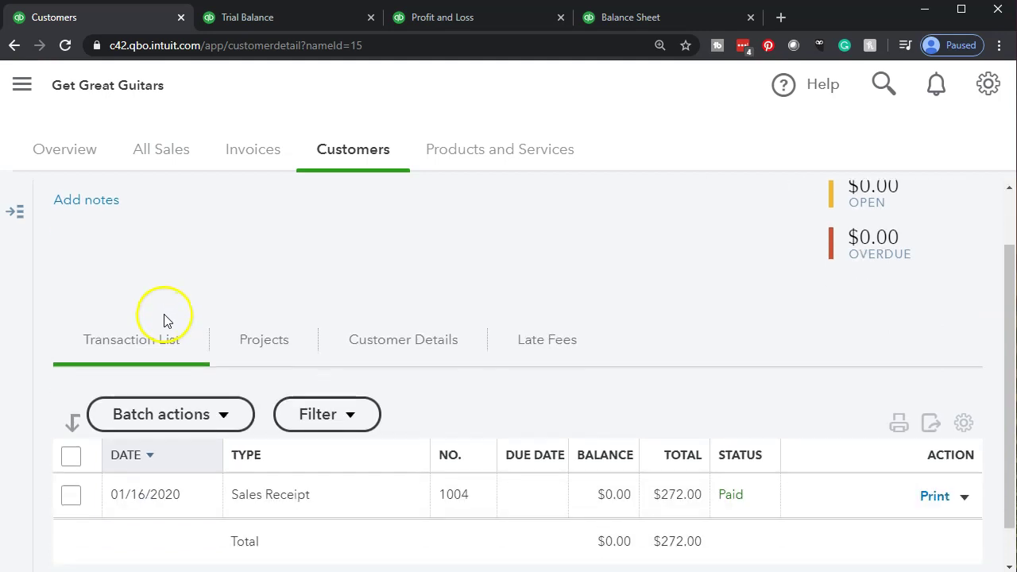
{"action": "scroll", "coordinate": [165, 320], "scroll_direction": "down", "scroll_amount": 1}
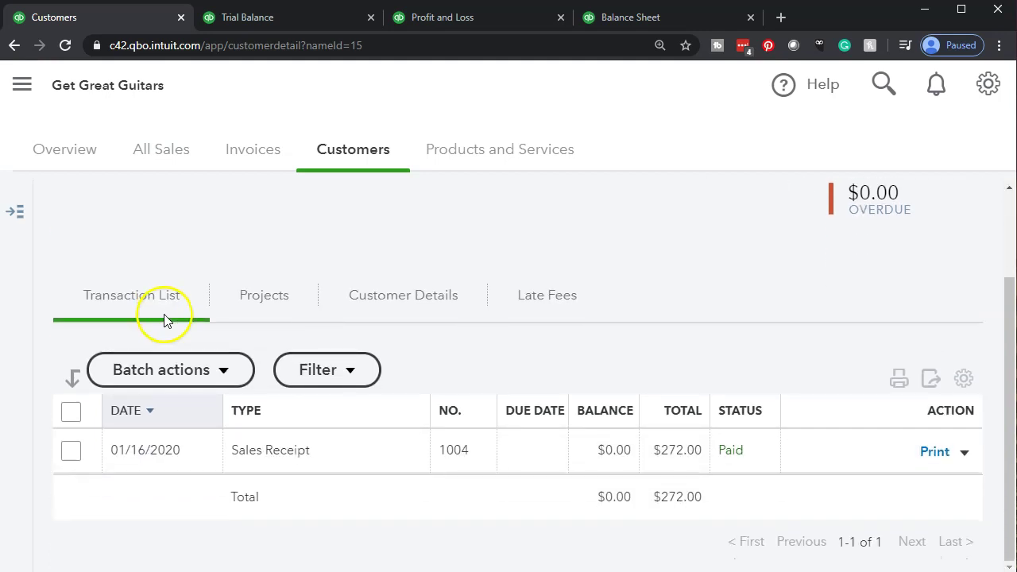
{"action": "left_click", "coordinate": [267, 452]}
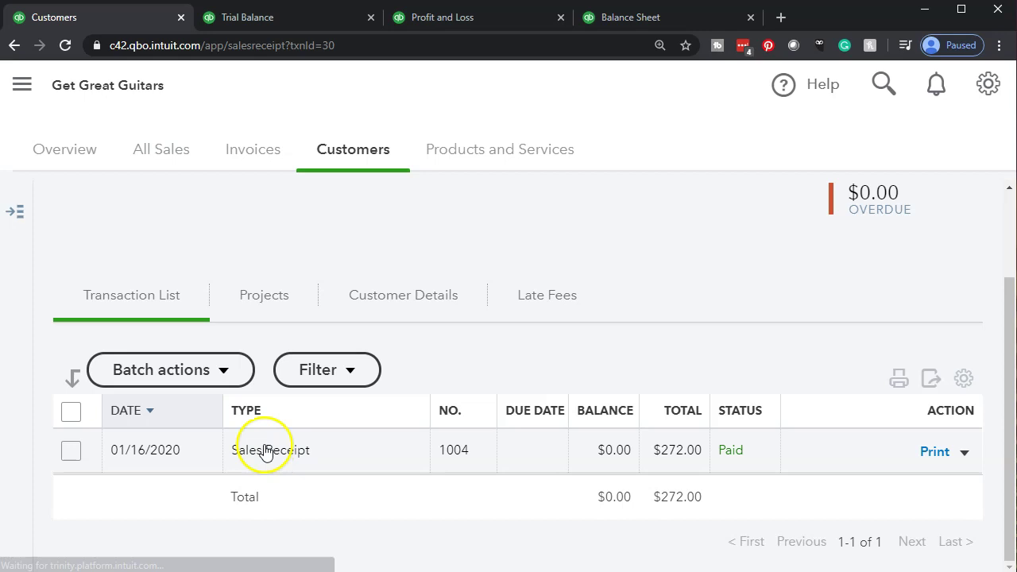
{"action": "left_click", "coordinate": [270, 456]}
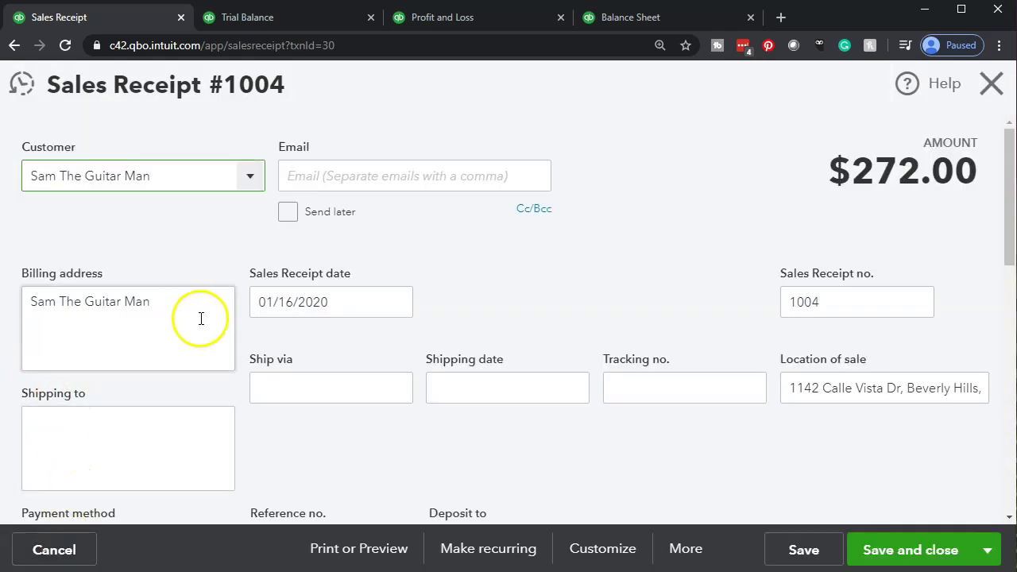
{"action": "scroll", "coordinate": [394, 280], "scroll_direction": "down", "scroll_amount": 1}
{"action": "scroll", "coordinate": [394, 279], "scroll_direction": "down", "scroll_amount": 6}
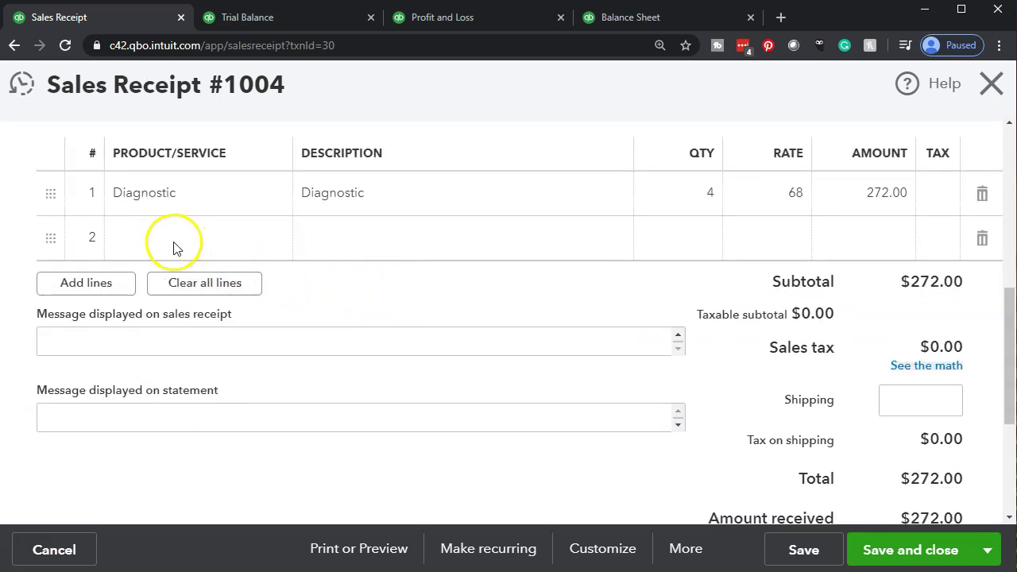
- Add a second line of 3 Hour Service at 140, raising the total to $692.00, and save
{"action": "left_click", "coordinate": [174, 246]}
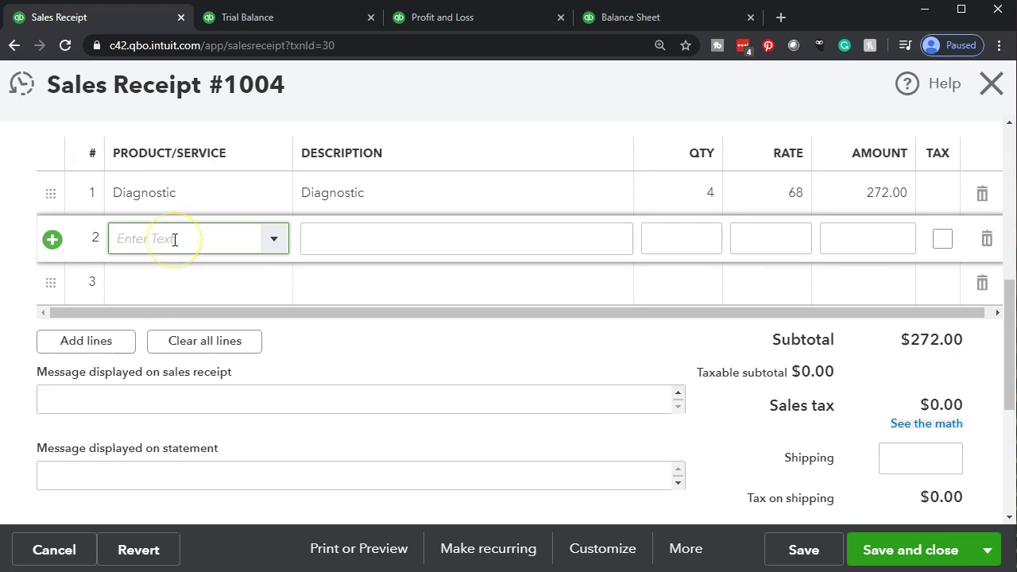
{"action": "type", "text": "Hour Service"}
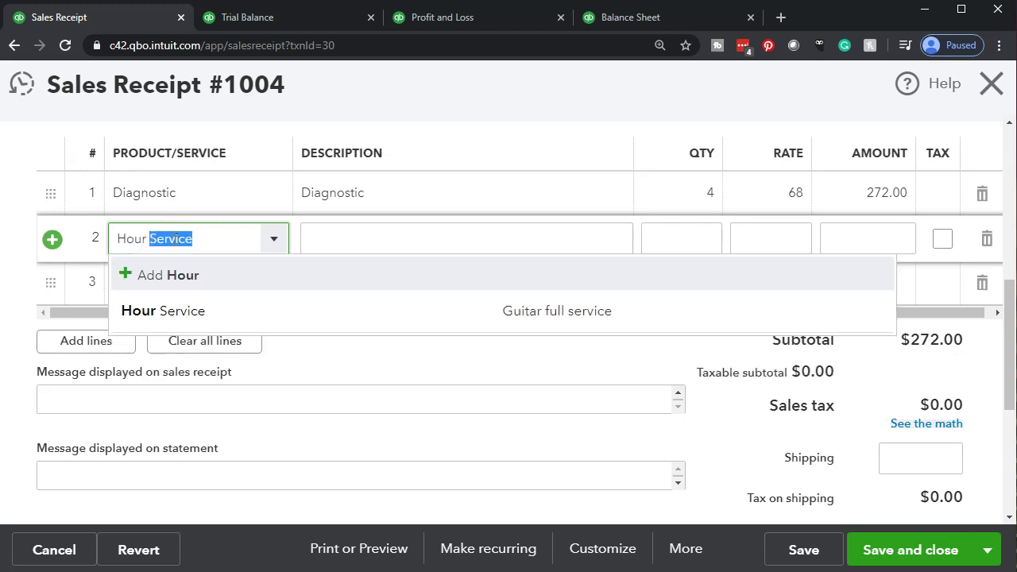
{"action": "key", "text": "Tab"}
{"action": "key", "text": "Tab"}
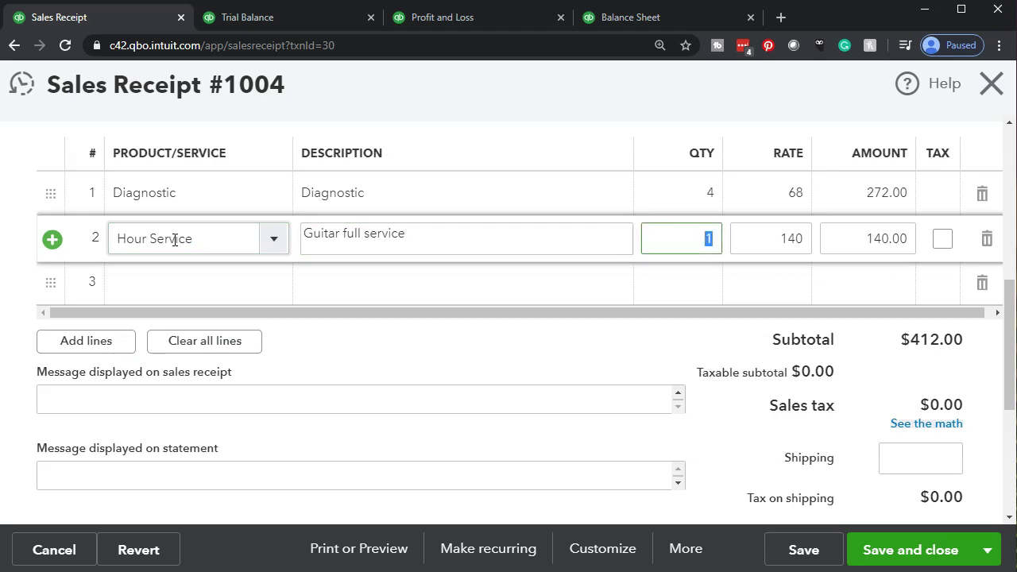
{"action": "type", "text": "3"}
{"action": "key", "text": "Tab"}
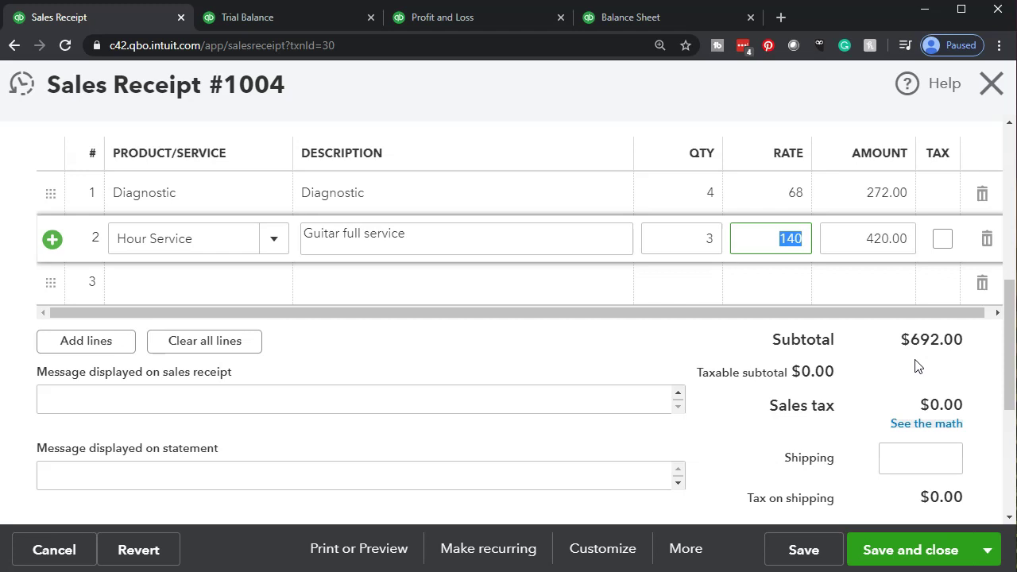
{"action": "left_click", "coordinate": [918, 550]}
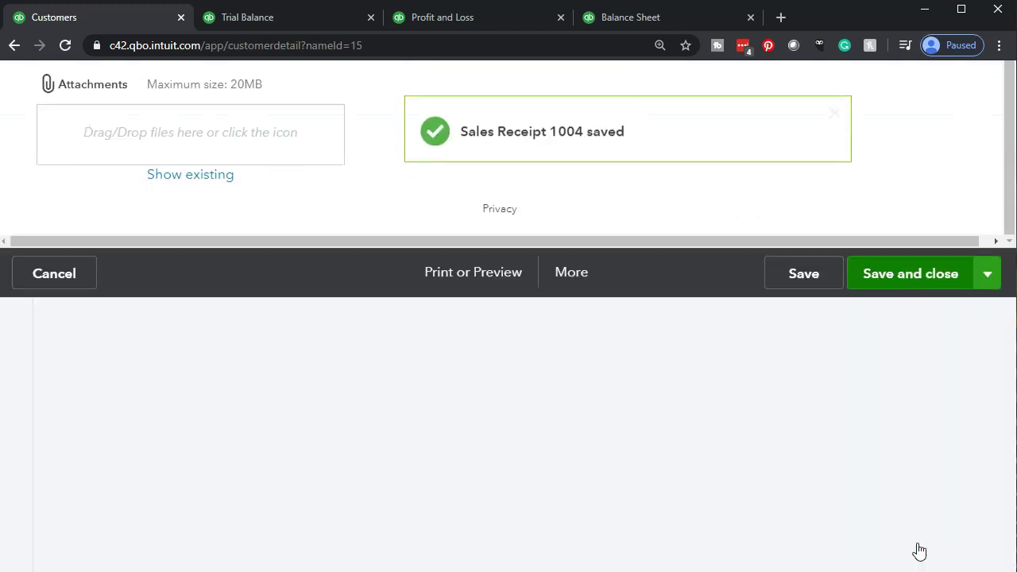
{"action": "left_click", "coordinate": [373, 323]}
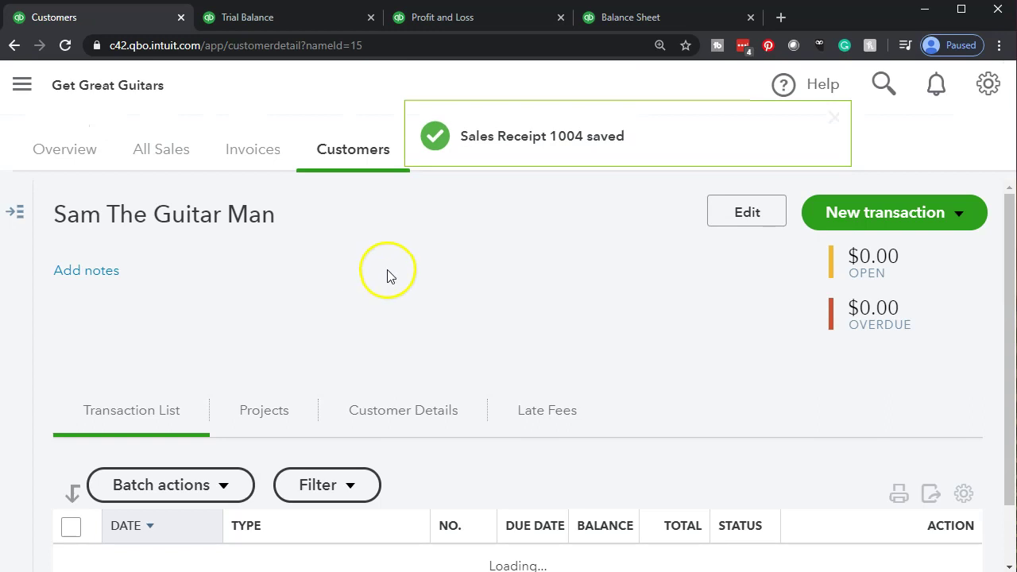
- Switch to the Balance Sheet report and scroll to the Undeposited Funds balance
{"action": "left_click", "coordinate": [631, 19]}
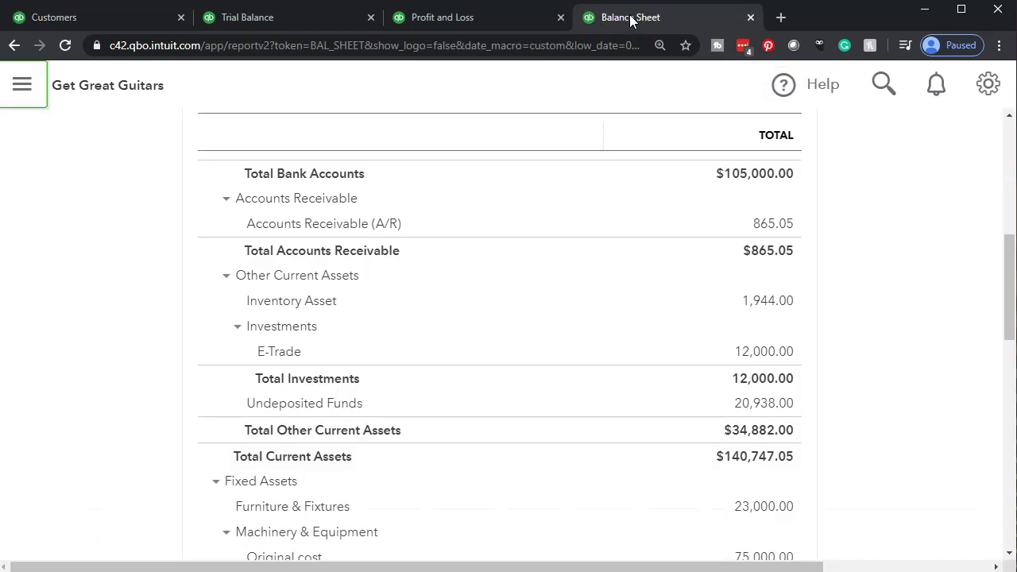
{"action": "scroll", "coordinate": [208, 437], "scroll_direction": "up", "scroll_amount": 2}
{"action": "scroll", "coordinate": [207, 438], "scroll_direction": "up", "scroll_amount": 3}
{"action": "scroll", "coordinate": [206, 438], "scroll_direction": "down", "scroll_amount": 3}
{"action": "scroll", "coordinate": [206, 433], "scroll_direction": "down", "scroll_amount": 2}
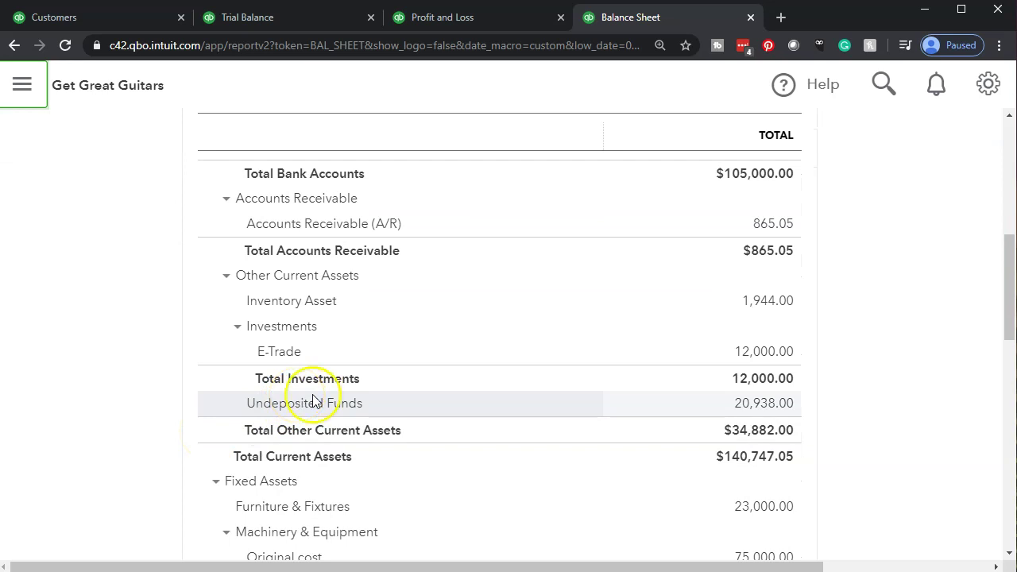
- Drill into Undeposited Funds and open sales receipt #1004 behind the 692.00 entry
{"action": "left_click", "coordinate": [768, 404]}
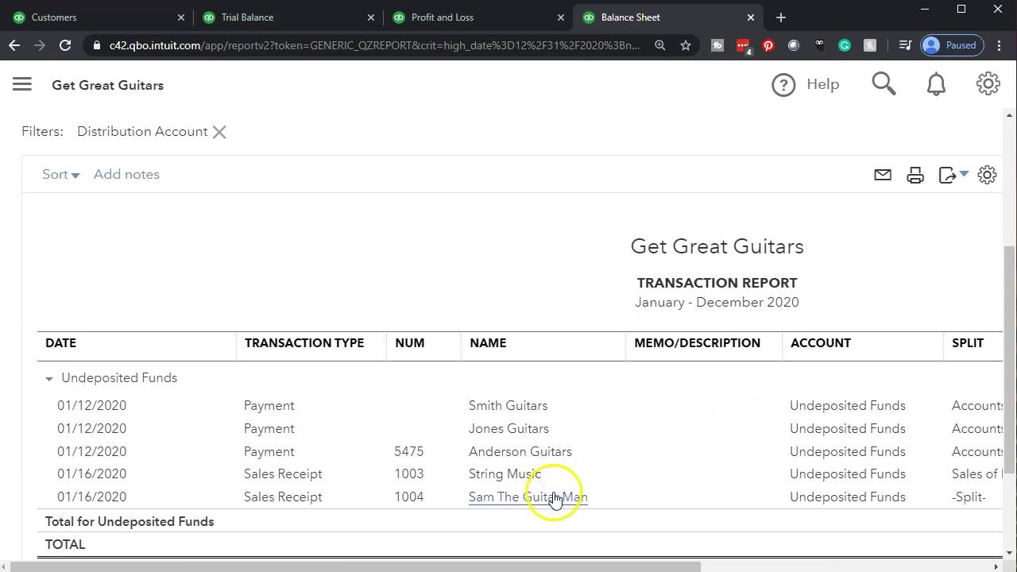
{"action": "left_click_drag", "start_coordinate": [596, 566], "coordinate": [854, 565]}
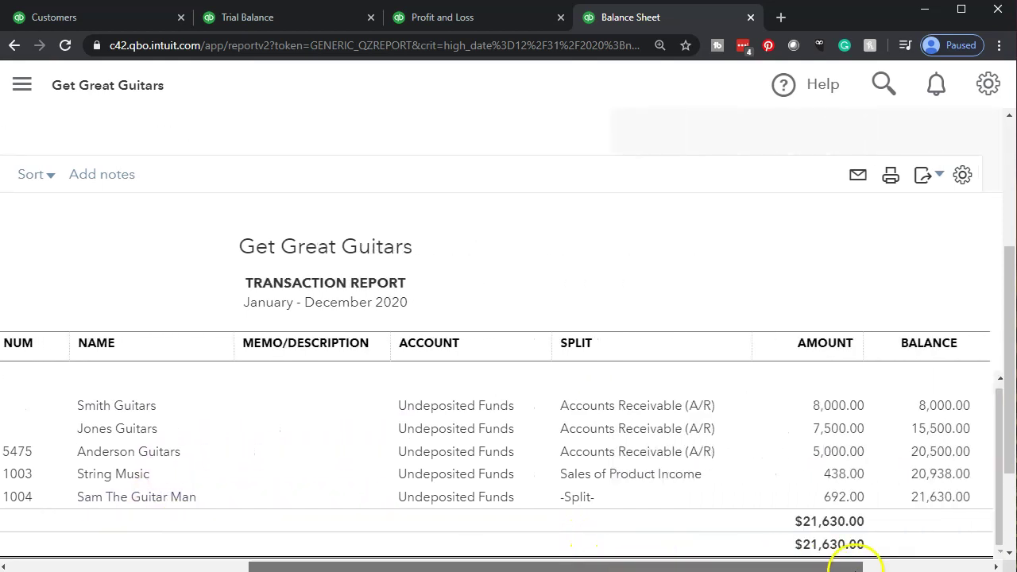
{"action": "left_click", "coordinate": [838, 498]}
{"action": "left_click", "coordinate": [840, 495]}
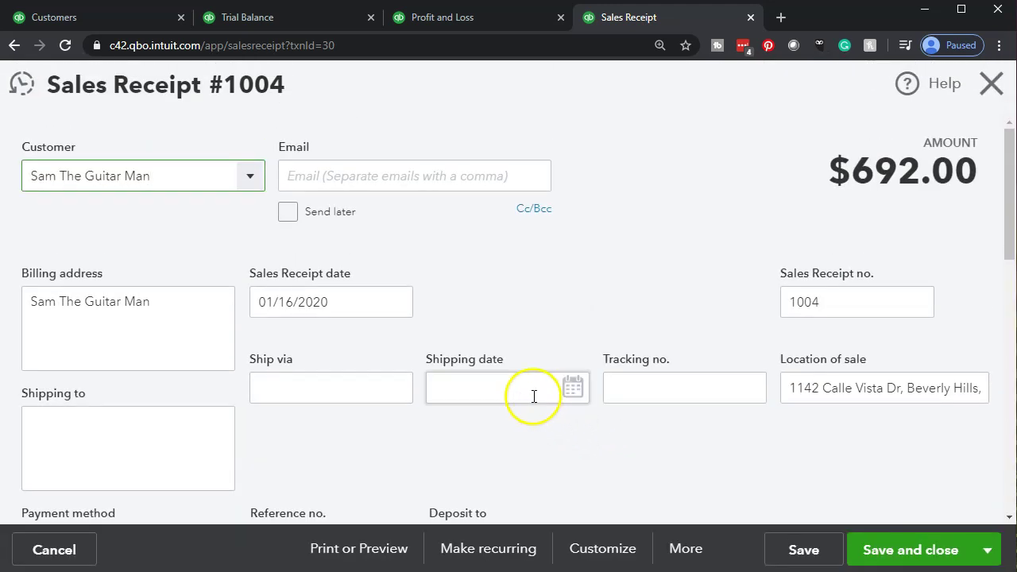
- Check receipt #1004's lines, close it, and switch to the customer's page
{"action": "scroll", "coordinate": [534, 395], "scroll_direction": "down", "scroll_amount": 6}
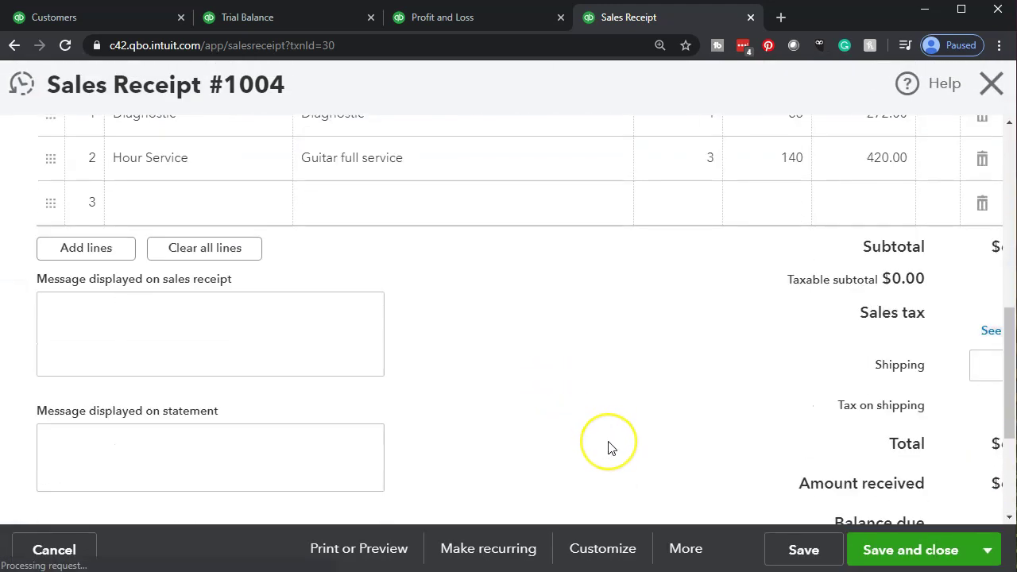
{"action": "scroll", "coordinate": [608, 447], "scroll_direction": "up", "scroll_amount": 6}
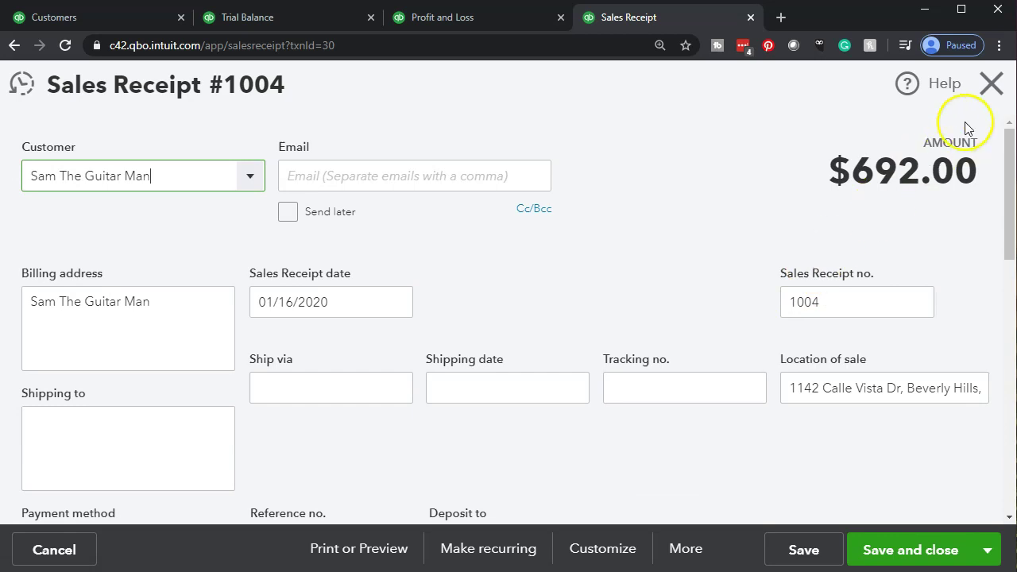
{"action": "left_click", "coordinate": [993, 92]}
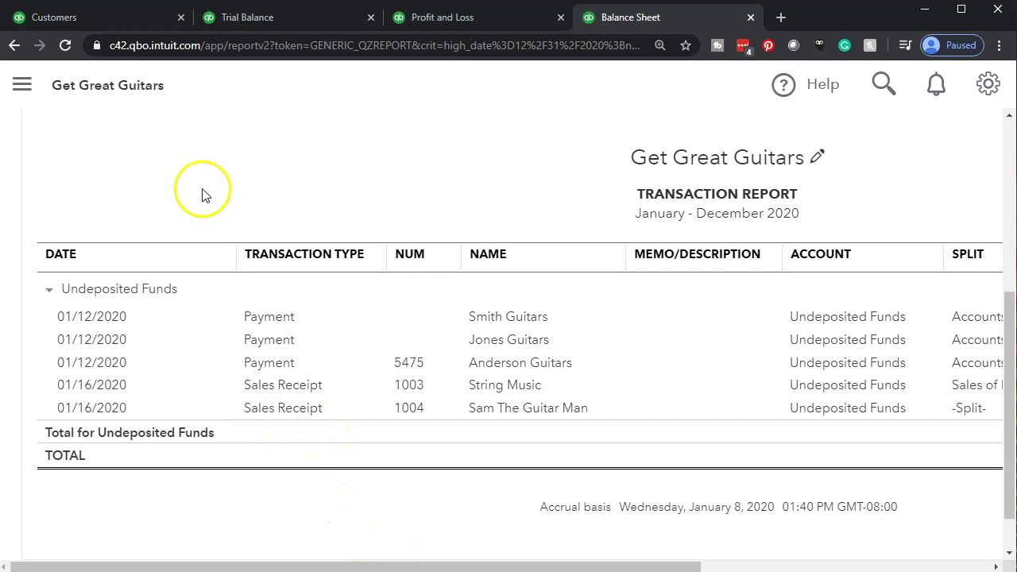
{"action": "left_click", "coordinate": [92, 19]}
- Expand the navigation sidebar and open, then dismiss, the New transaction menu
{"action": "left_click", "coordinate": [20, 85]}
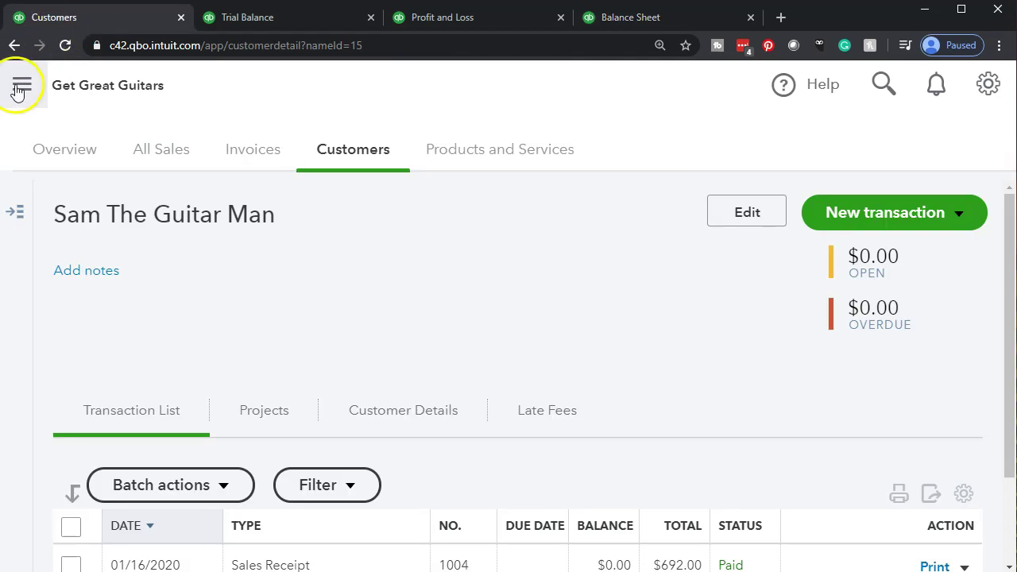
{"action": "left_click", "coordinate": [88, 149]}
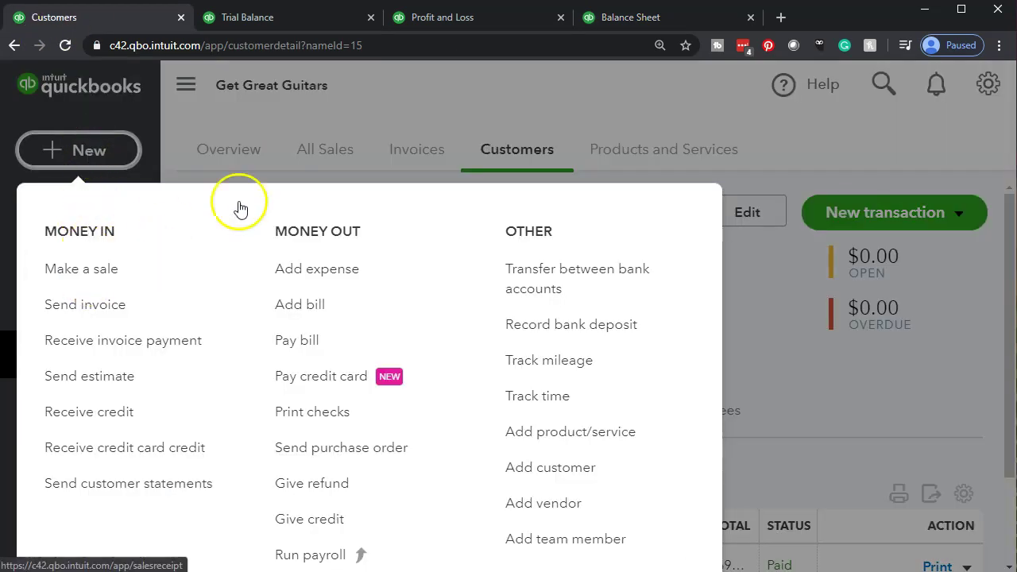
{"action": "left_click", "coordinate": [453, 84]}
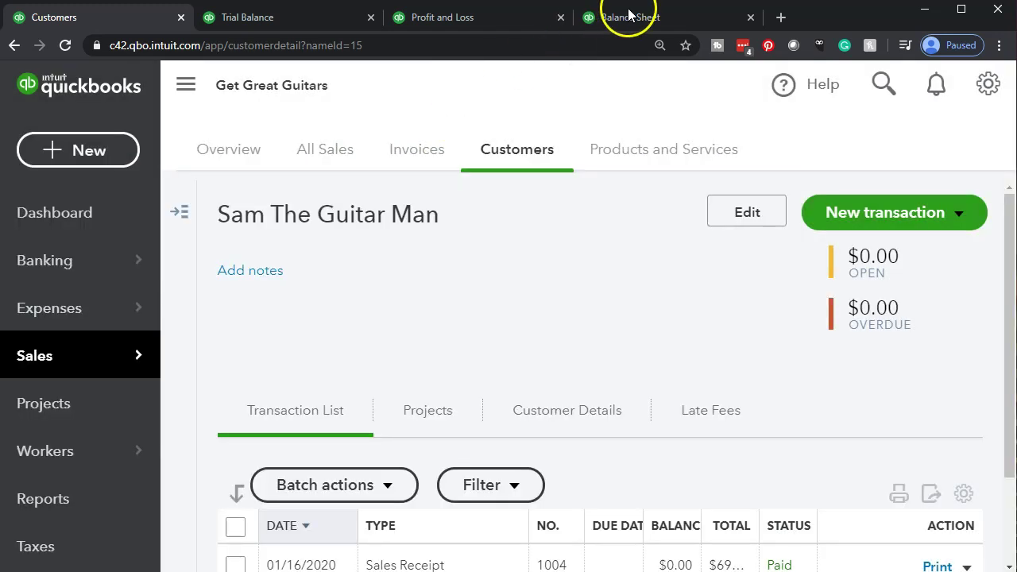
- Review the Balance Sheet showing Undeposited Funds 21,630.00 and total assets $239,439.05
{"action": "left_click", "coordinate": [628, 16]}
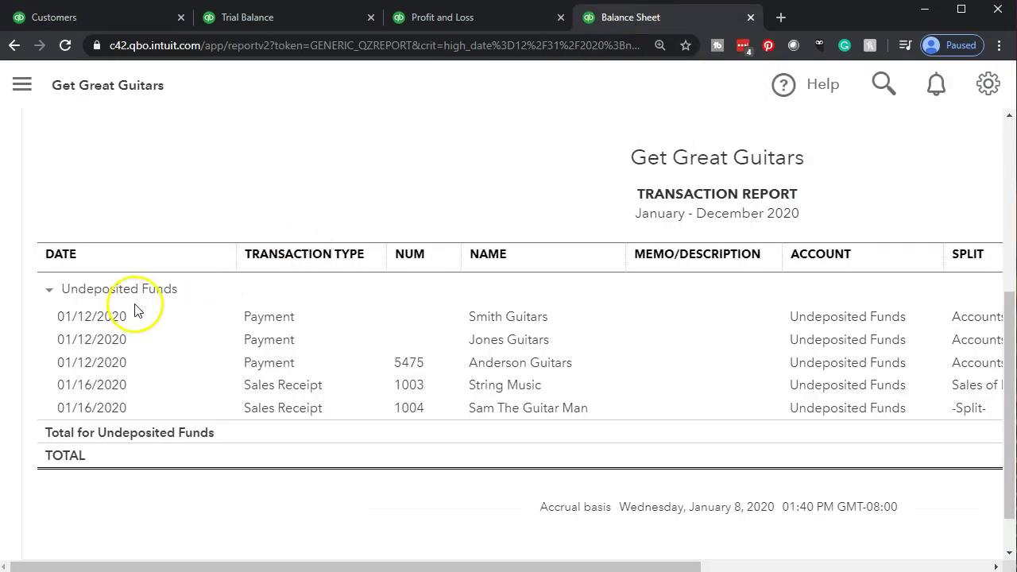
{"action": "scroll", "coordinate": [182, 268], "scroll_direction": "up", "scroll_amount": 5}
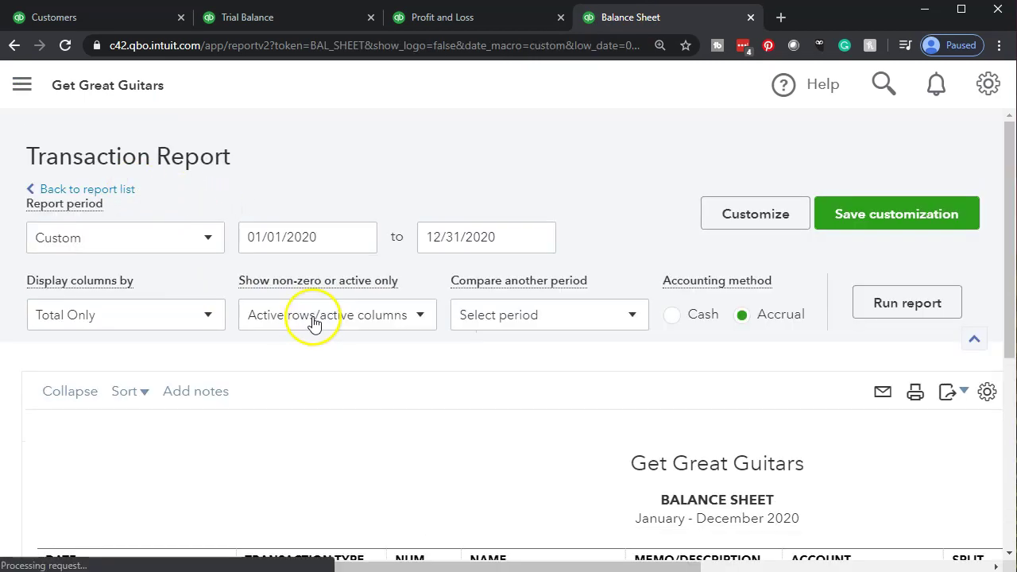
{"action": "scroll", "coordinate": [310, 319], "scroll_direction": "down", "scroll_amount": 6}
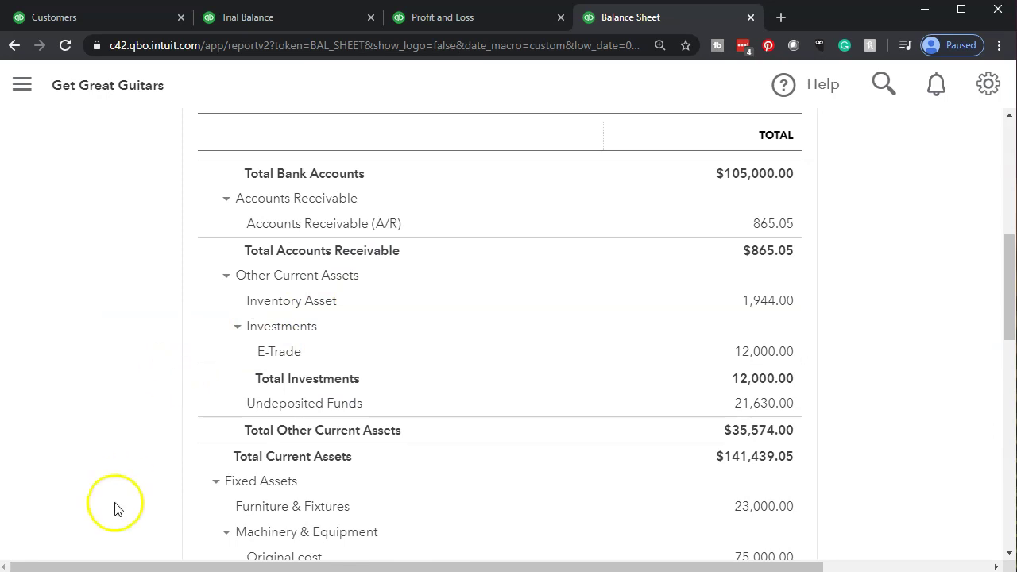
{"action": "scroll", "coordinate": [115, 502], "scroll_direction": "down", "scroll_amount": 2}
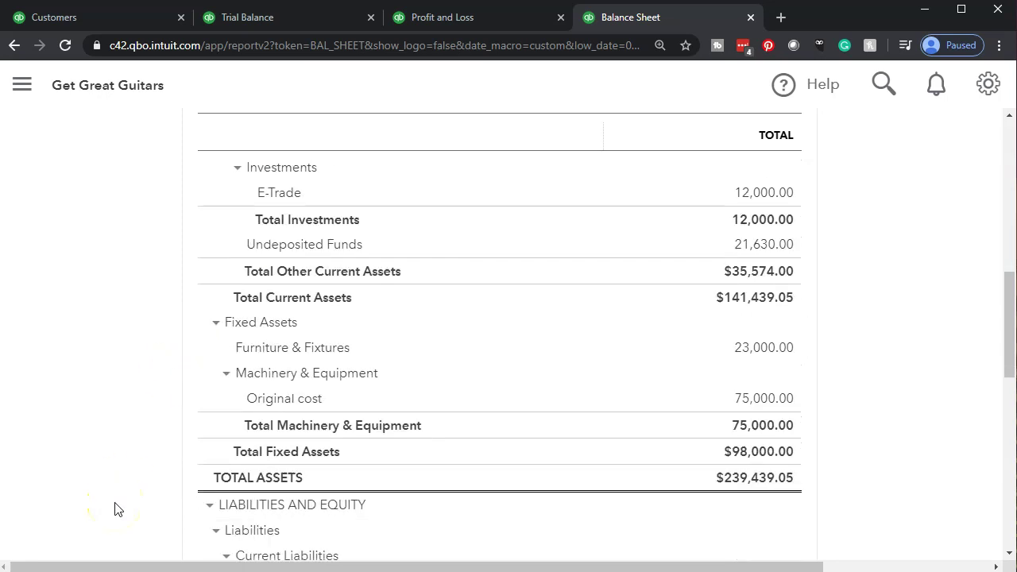
{"action": "left_click", "coordinate": [466, 29]}
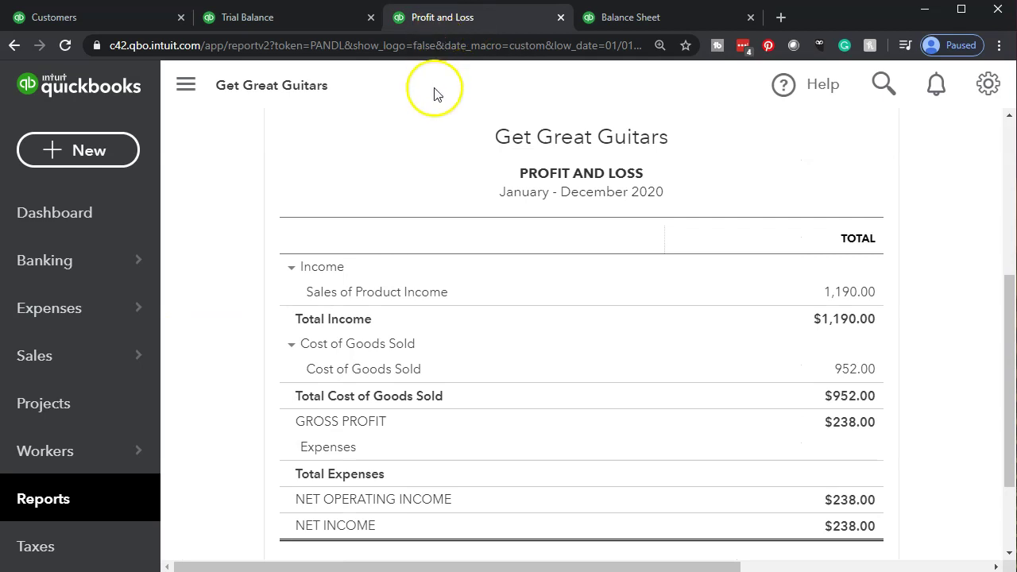
- Reload the Profit and Loss report so it reflects the updated receipt
{"action": "left_click", "coordinate": [449, 45]}
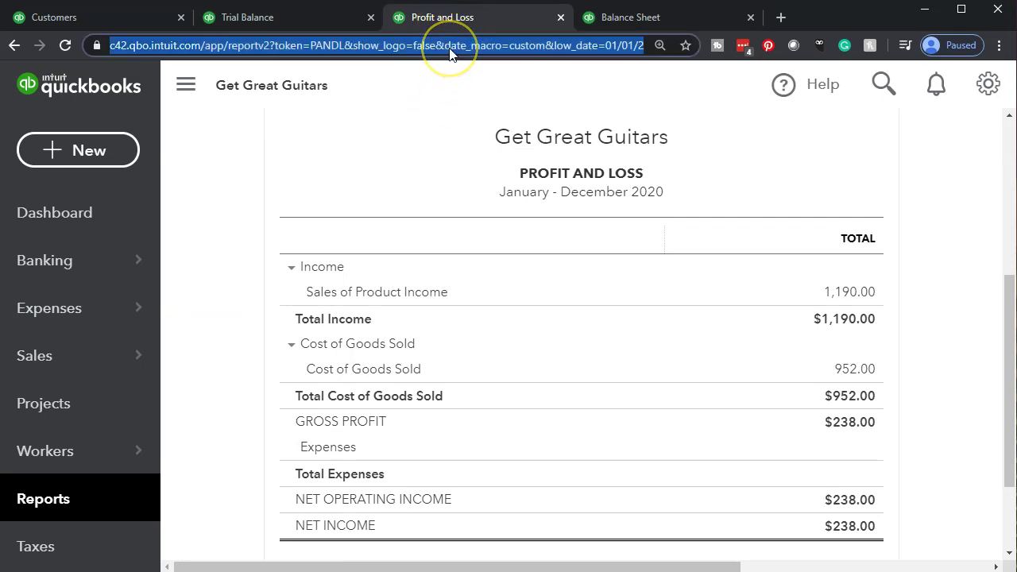
{"action": "key", "text": "Return"}
{"action": "left_click", "coordinate": [466, 63]}
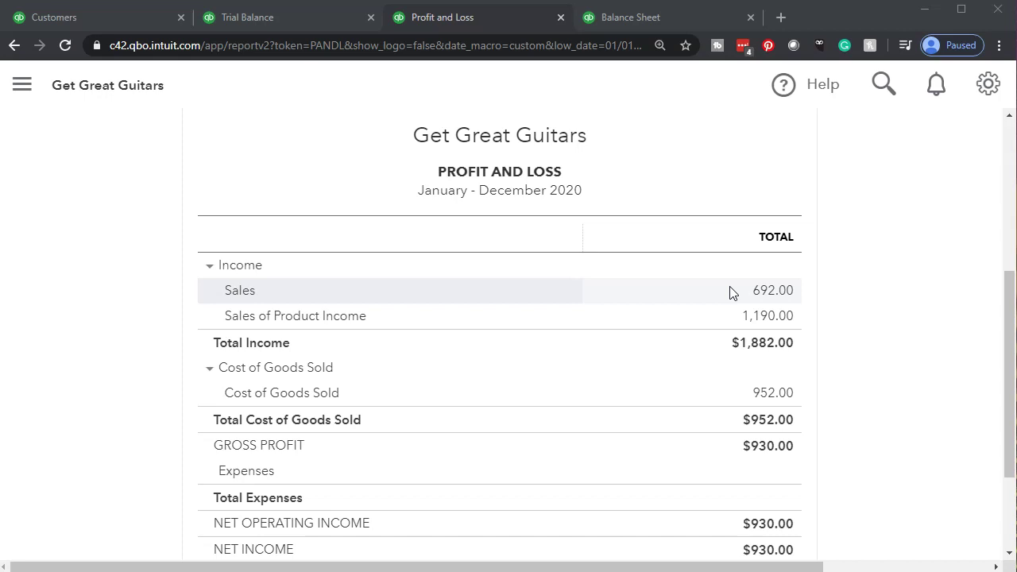
- Drill into Sales 692.00 to list receipt 1004's two lines
{"action": "left_click", "coordinate": [700, 319]}
{"action": "left_click", "coordinate": [704, 315]}
{"action": "left_click", "coordinate": [710, 290]}
{"action": "left_click", "coordinate": [770, 293]}
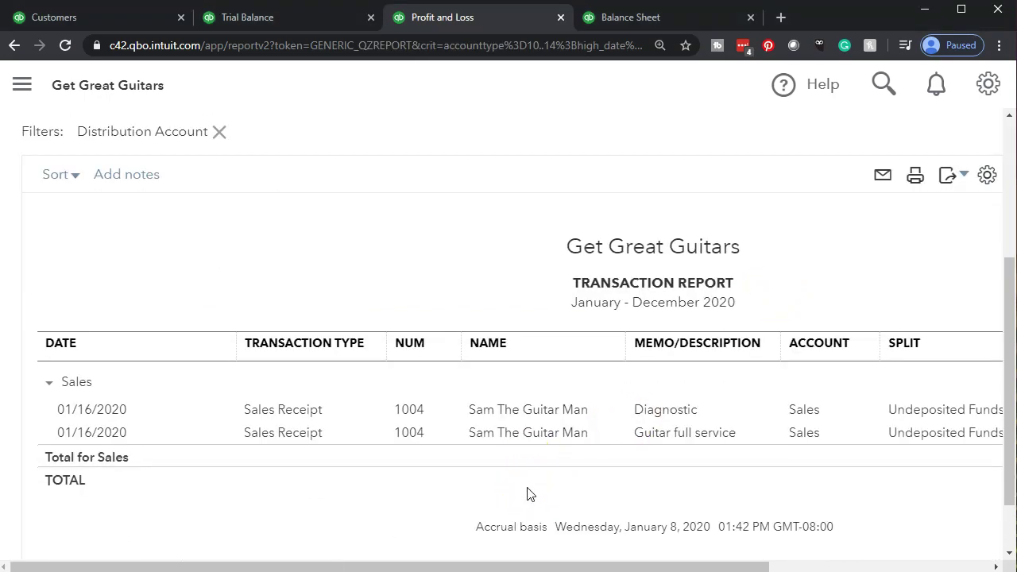
{"action": "left_click", "coordinate": [528, 566]}
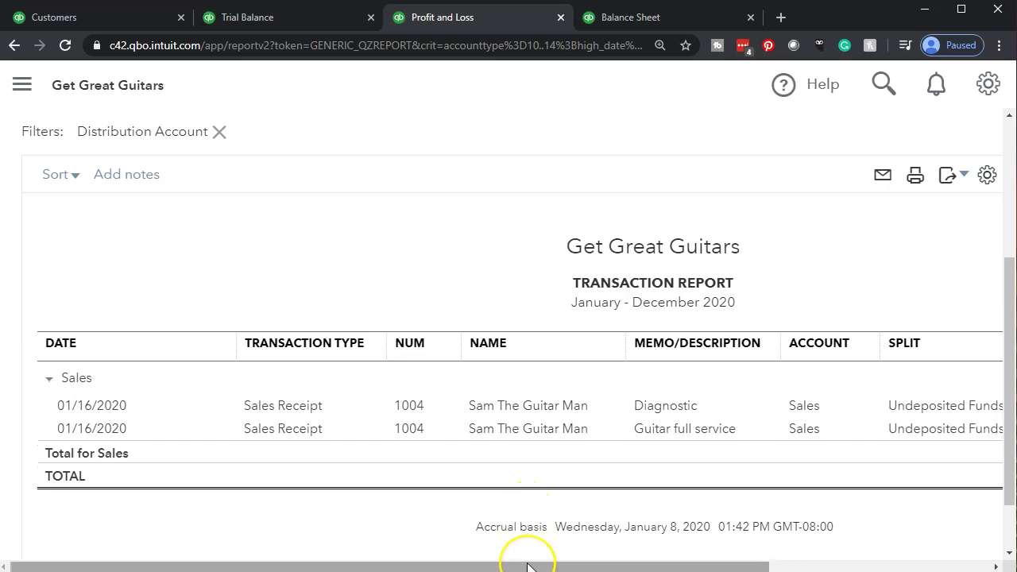
- View the receipt behind the 272.00 Sales line, then return to the Profit and Loss summary
{"action": "left_click_drag", "start_coordinate": [529, 566], "coordinate": [751, 568]}
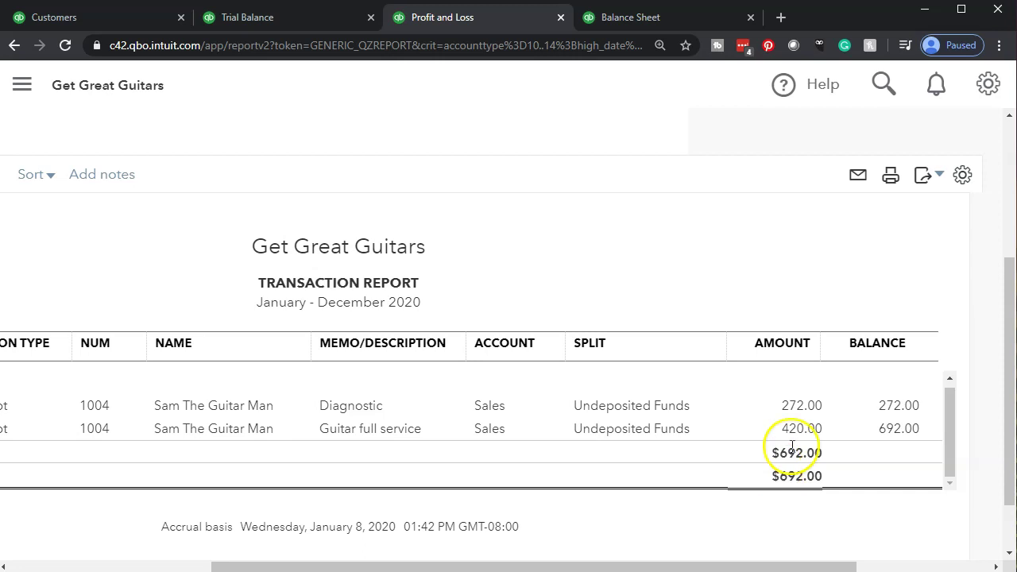
{"action": "left_click", "coordinate": [804, 410]}
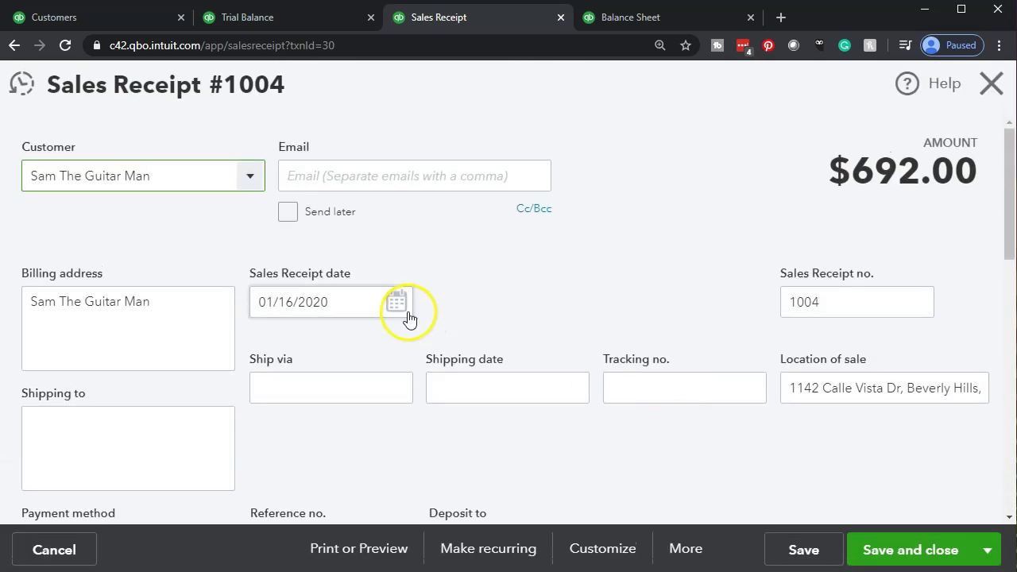
{"action": "scroll", "coordinate": [408, 318], "scroll_direction": "down", "scroll_amount": 5}
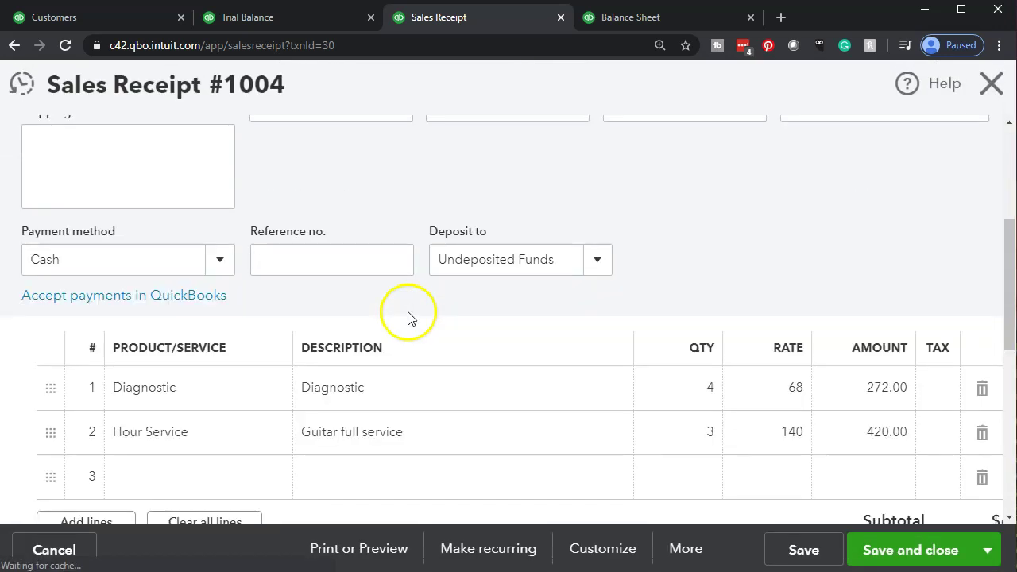
{"action": "scroll", "coordinate": [331, 418], "scroll_direction": "down", "scroll_amount": 1}
{"action": "scroll", "coordinate": [325, 408], "scroll_direction": "up", "scroll_amount": 7}
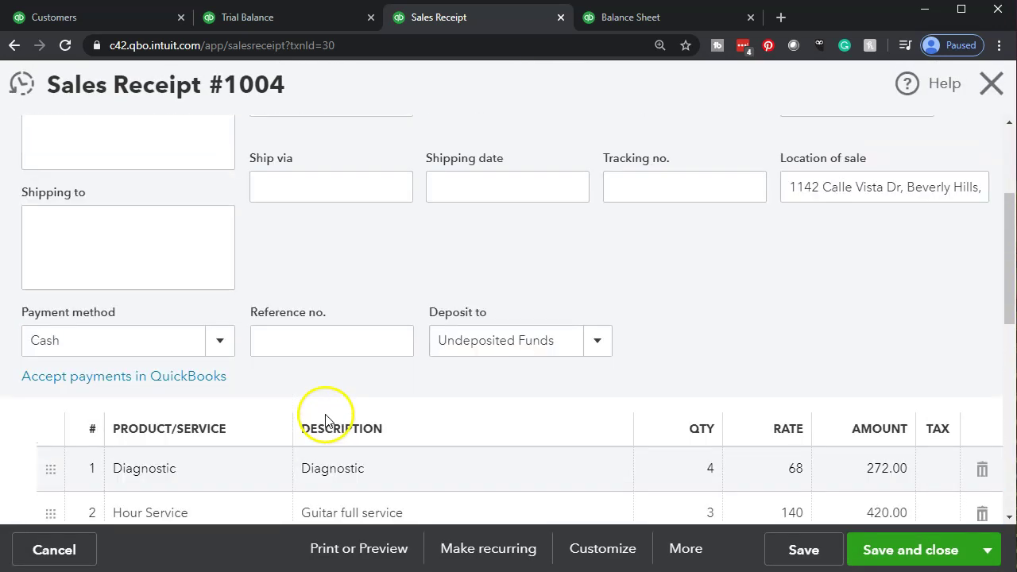
{"action": "left_click", "coordinate": [991, 84]}
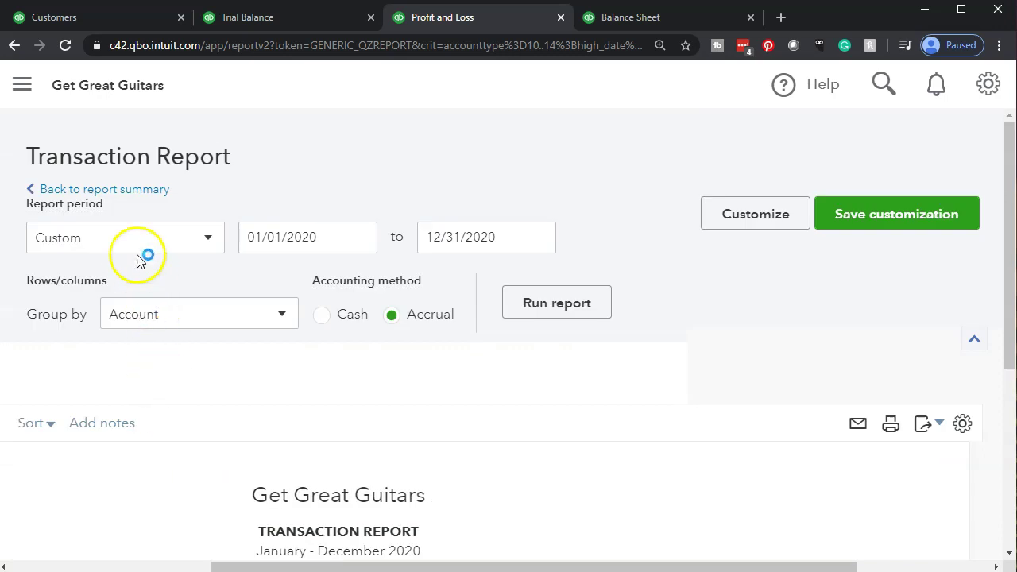
{"action": "left_click", "coordinate": [131, 191]}
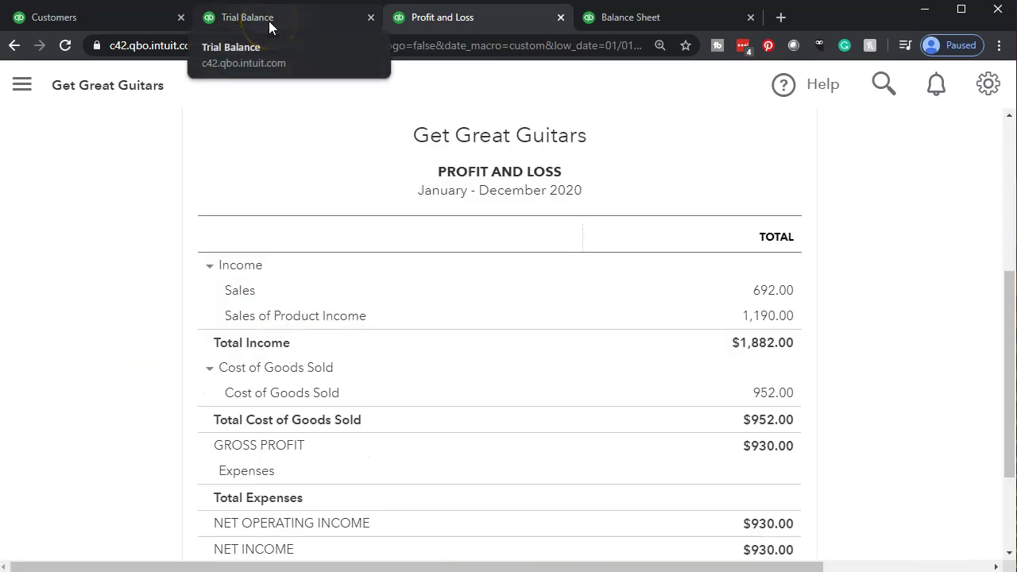
- On the Trial Balance, drill into the Undeposited Funds 20,938.00 amount to see its transactions
{"action": "left_click", "coordinate": [269, 25]}
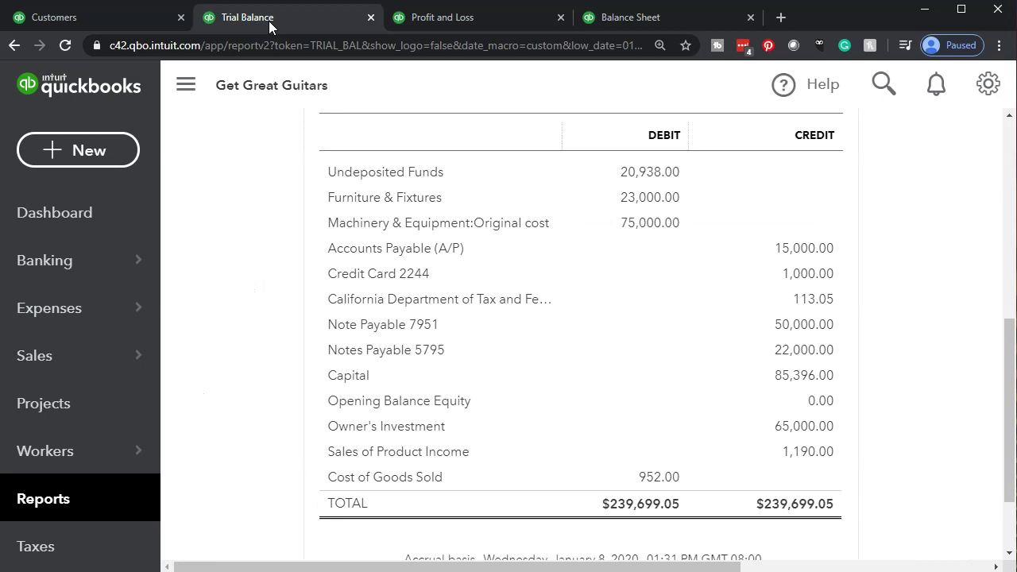
{"action": "left_click", "coordinate": [184, 84]}
{"action": "scroll", "coordinate": [183, 386], "scroll_direction": "up", "scroll_amount": 2}
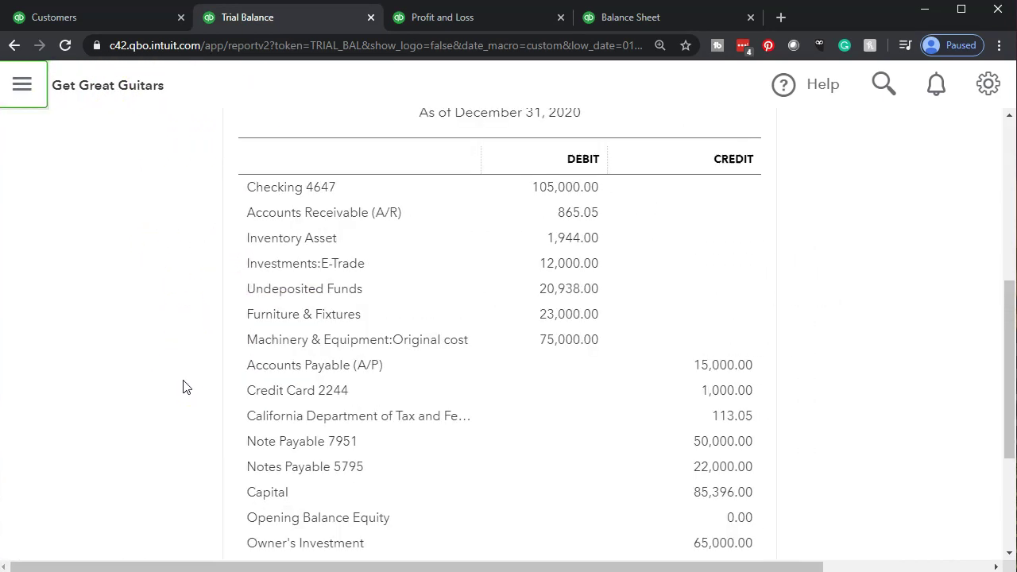
{"action": "left_click", "coordinate": [548, 289]}
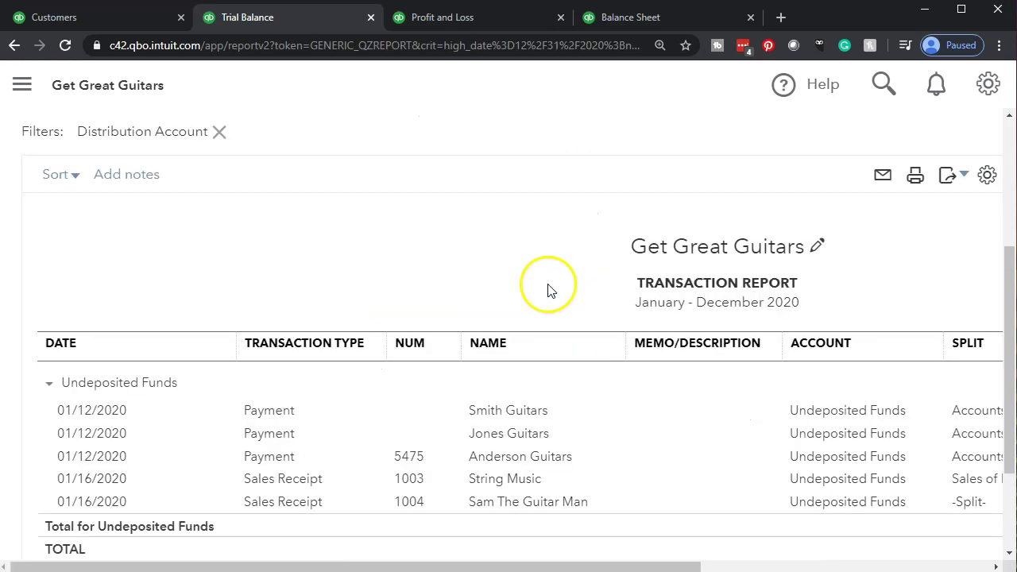
{"action": "mouse_move", "coordinate": [572, 566]}
{"action": "left_mouse_down"}
{"action": "mouse_move", "coordinate": [834, 567]}
{"action": "mouse_move", "coordinate": [584, 567]}
{"action": "left_mouse_up"}
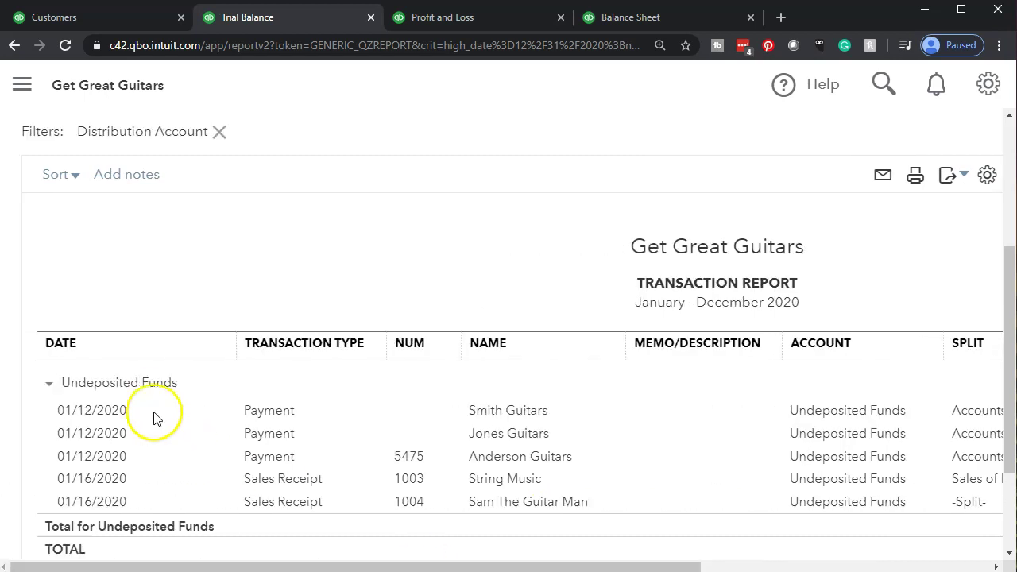
{"action": "scroll", "coordinate": [148, 408], "scroll_direction": "up", "scroll_amount": 3}
{"action": "scroll", "coordinate": [148, 408], "scroll_direction": "up", "scroll_amount": 1}
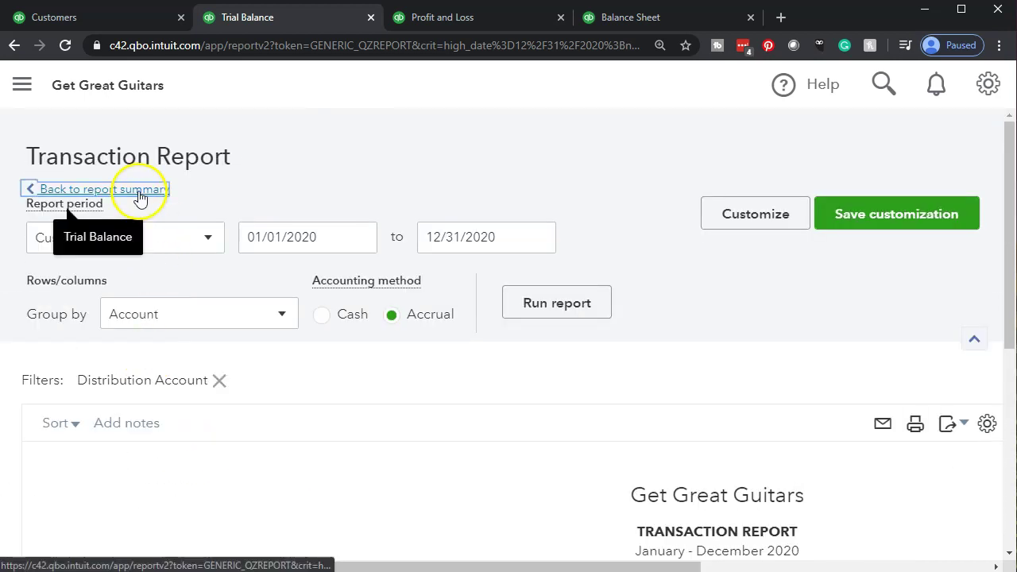
- Return to the refreshed Trial Balance summary and drill into the Sales 692.00 credit
{"action": "left_click", "coordinate": [136, 191]}
{"action": "scroll", "coordinate": [161, 307], "scroll_direction": "down", "scroll_amount": 5}
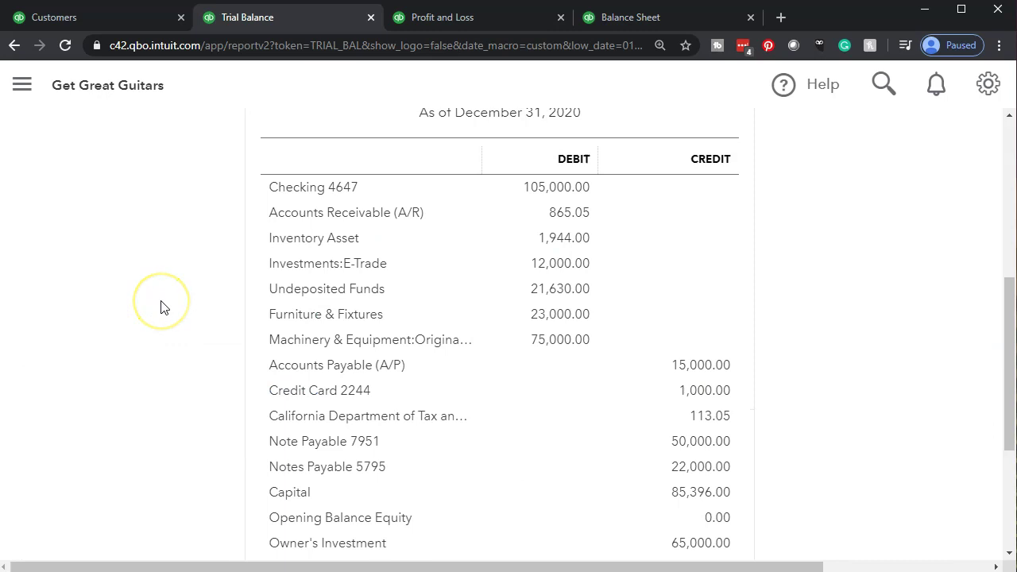
{"action": "scroll", "coordinate": [160, 308], "scroll_direction": "down", "scroll_amount": 2}
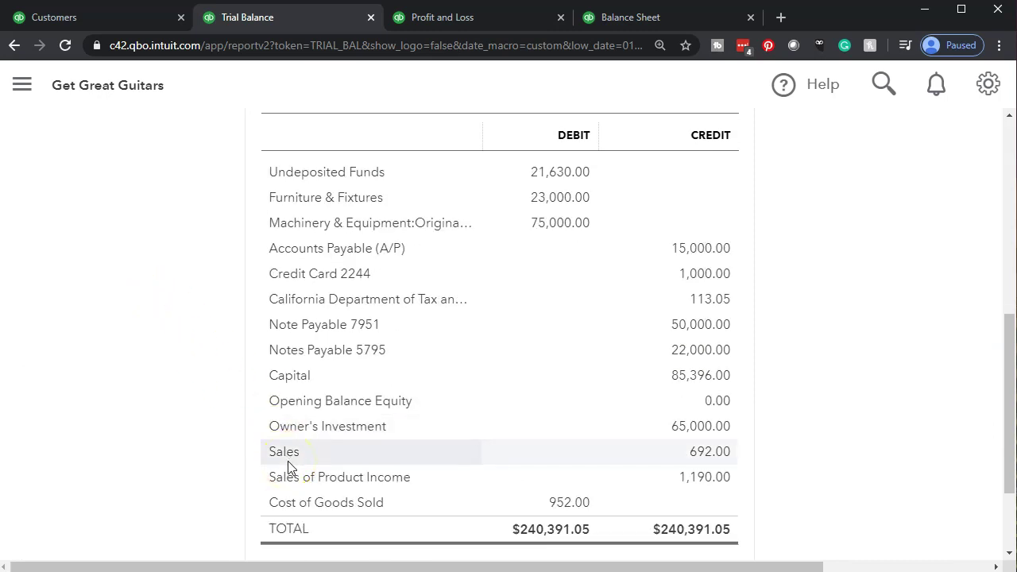
{"action": "left_click", "coordinate": [697, 455]}
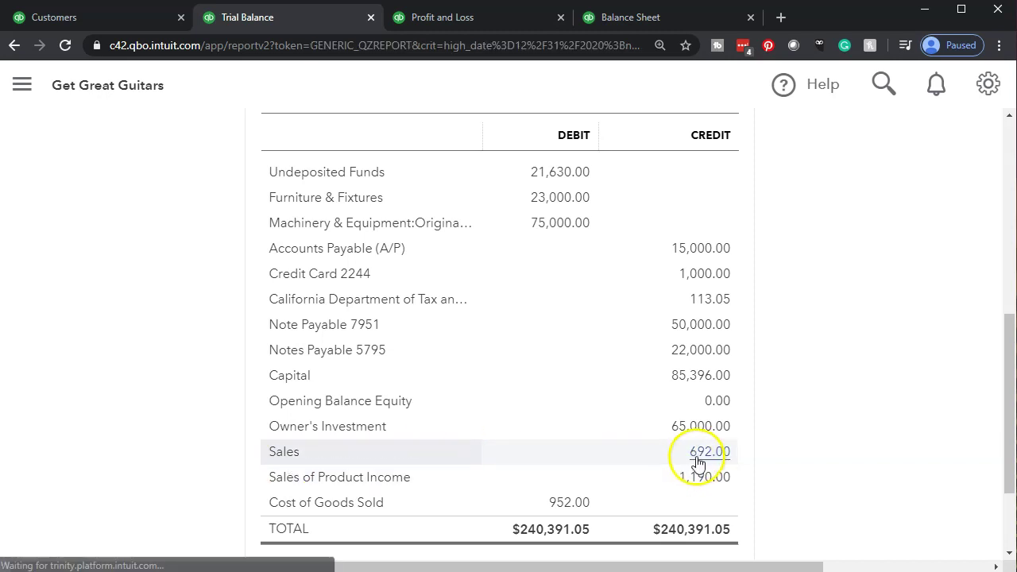